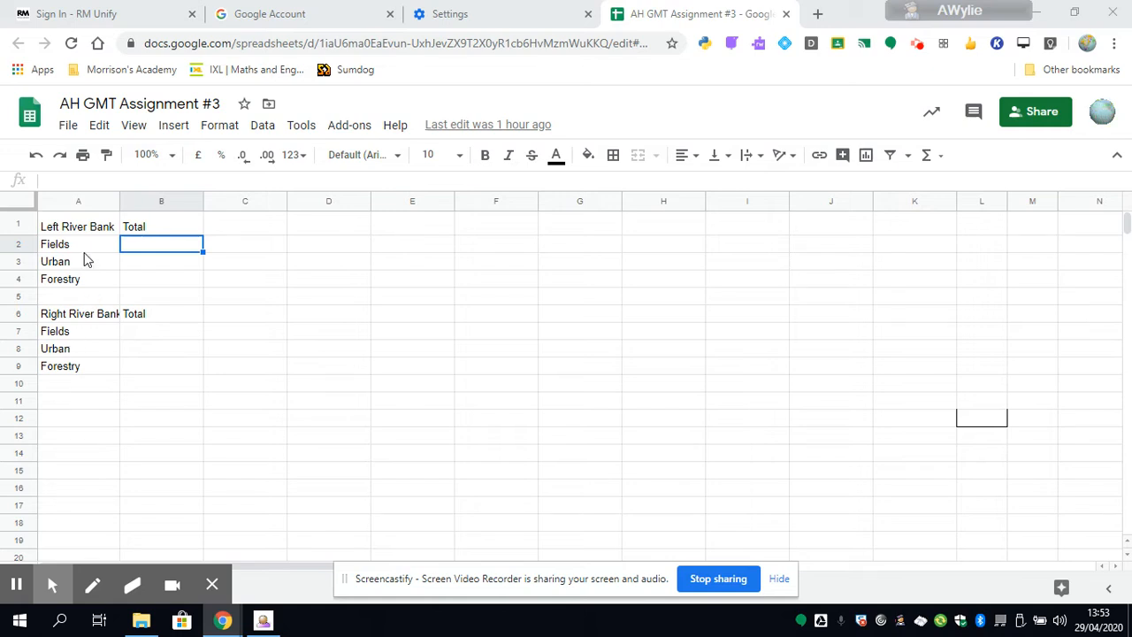
pyautogui.click(60, 301)
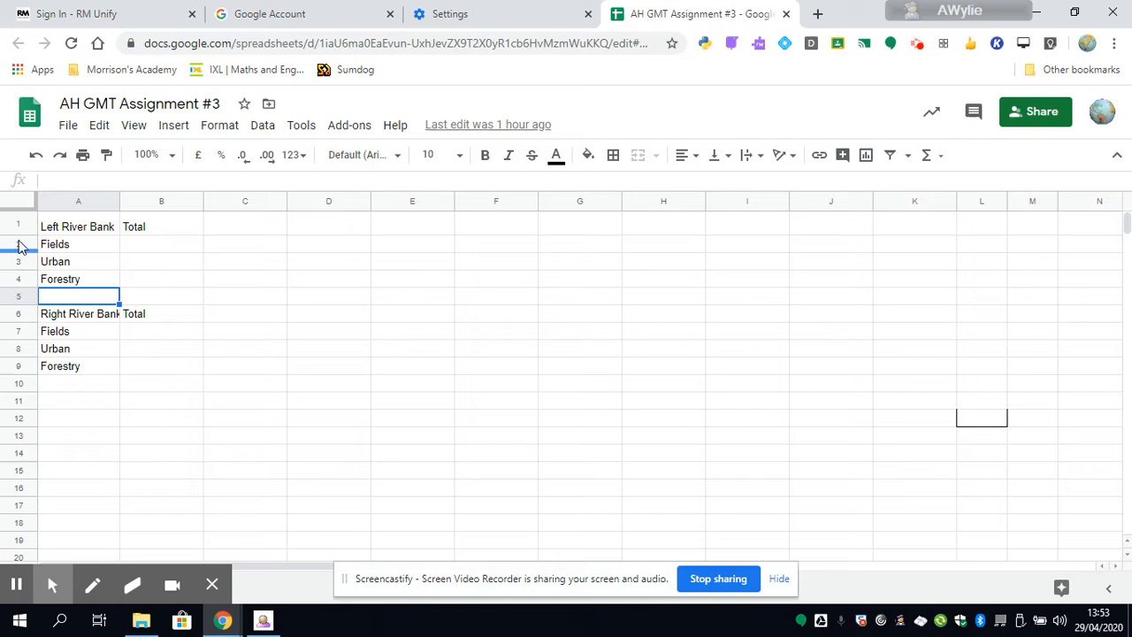
pyautogui.click(18, 400)
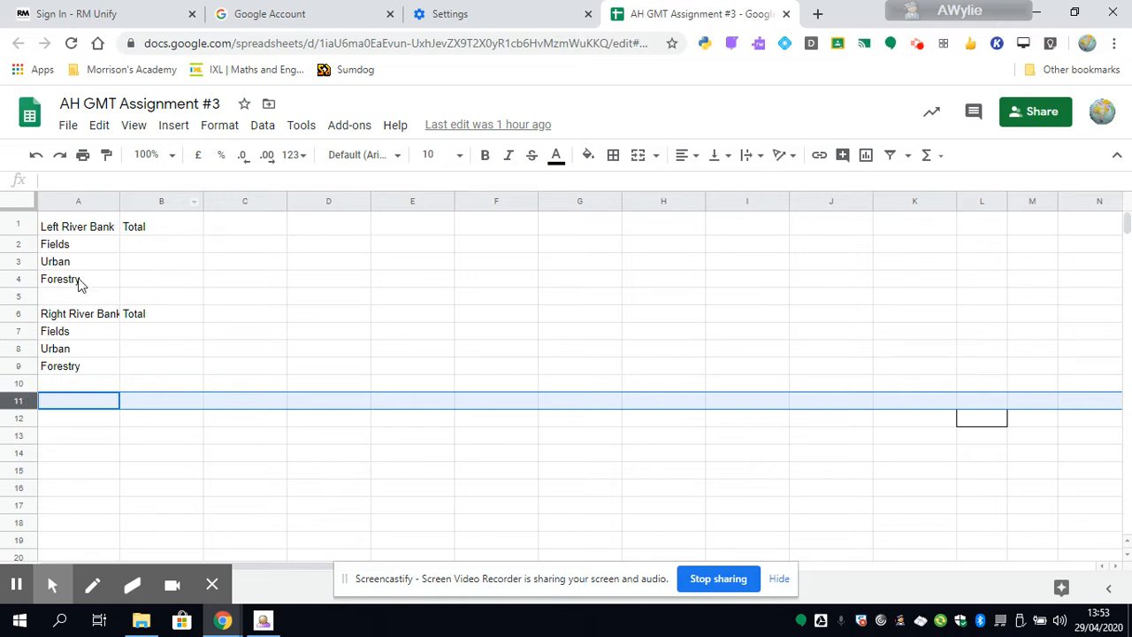
pyautogui.click(154, 205)
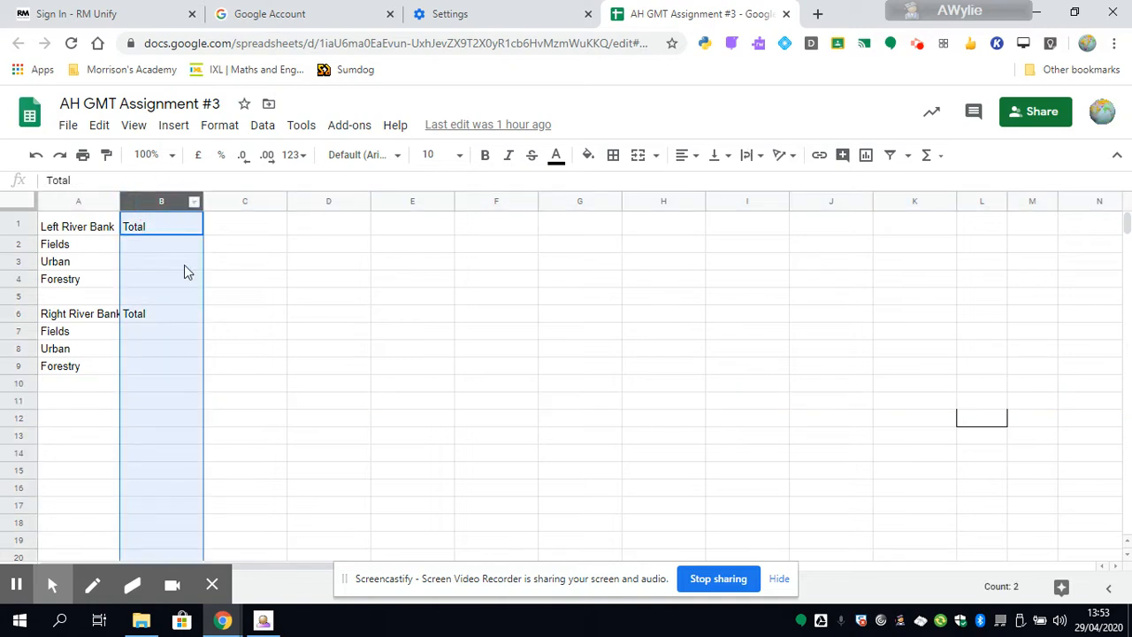
pyautogui.click(228, 311)
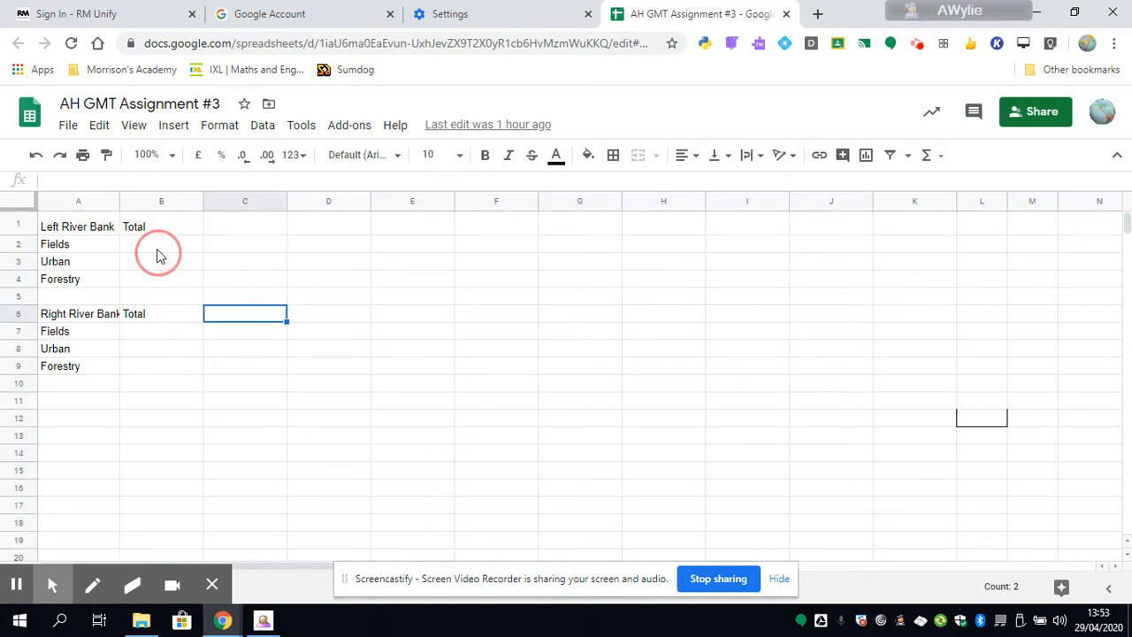
pyautogui.click(155, 252)
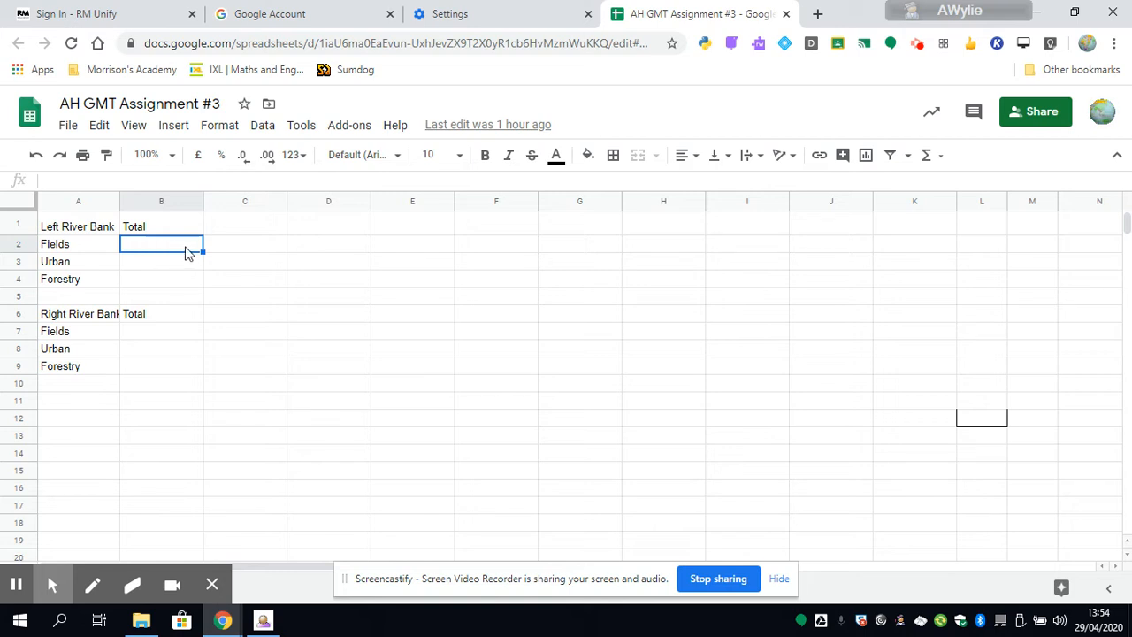
# Step: Enter the Left River Bank Fields measurements 20, 50, 10, 100, 20 and 60 in cells C2 to H2
pyautogui.click(227, 252)
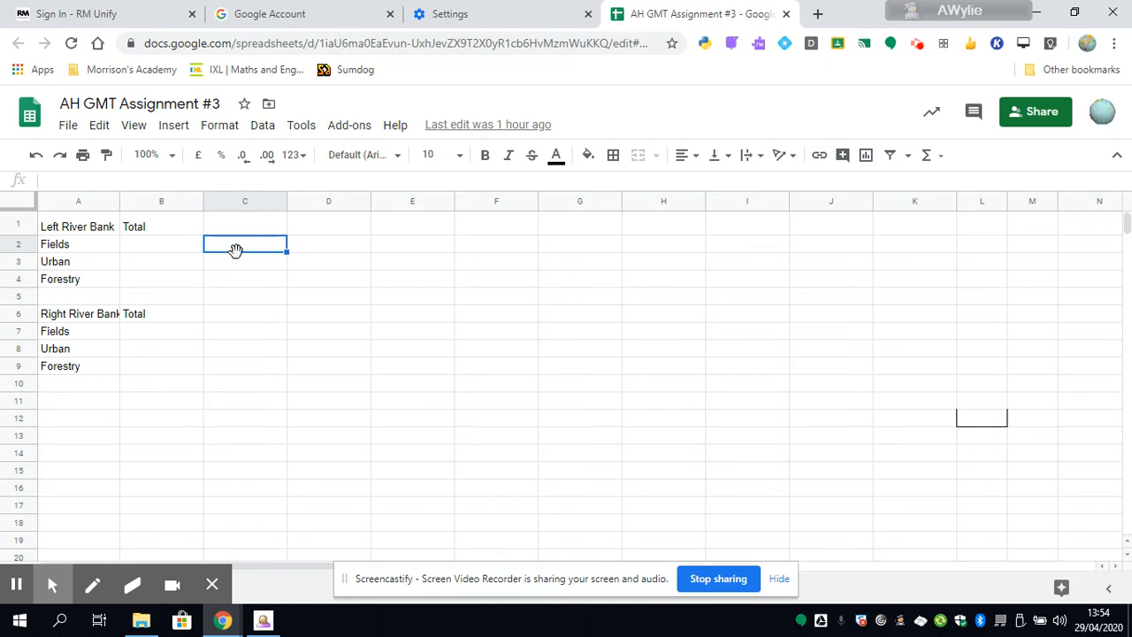
pyautogui.write('20')
pyautogui.click(304, 253)
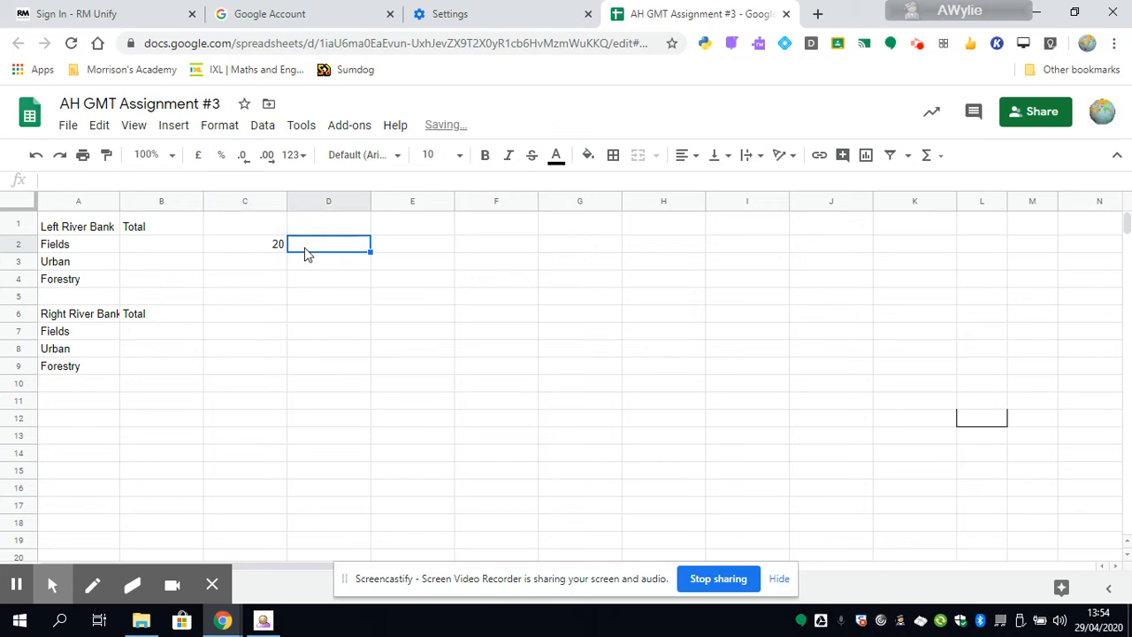
pyautogui.write('50')
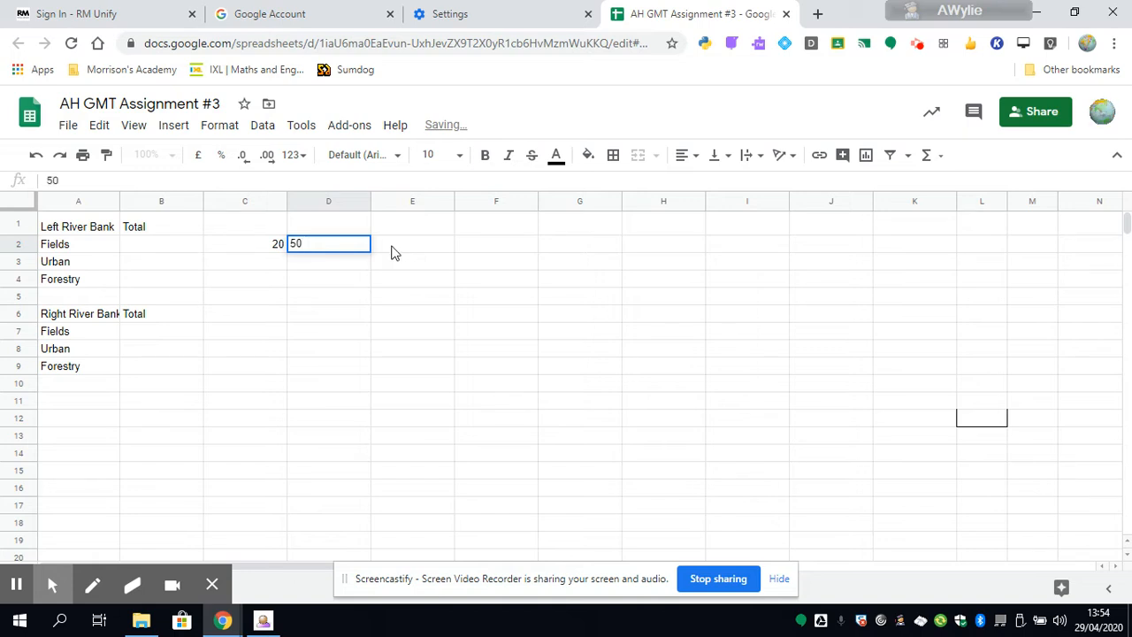
pyautogui.click(395, 253)
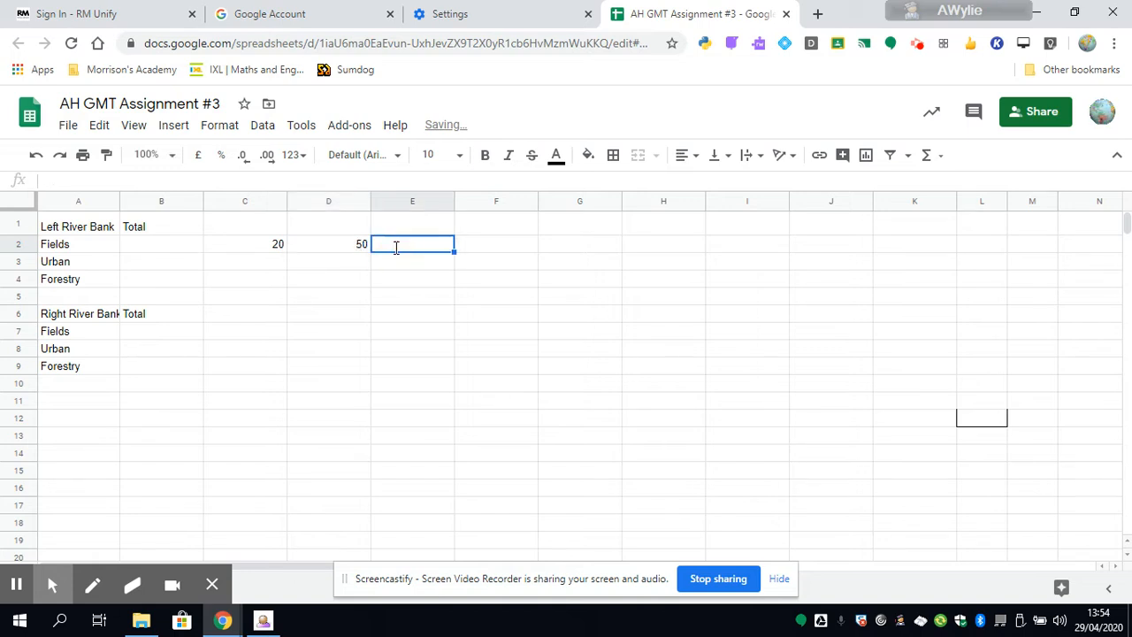
pyautogui.write('10')
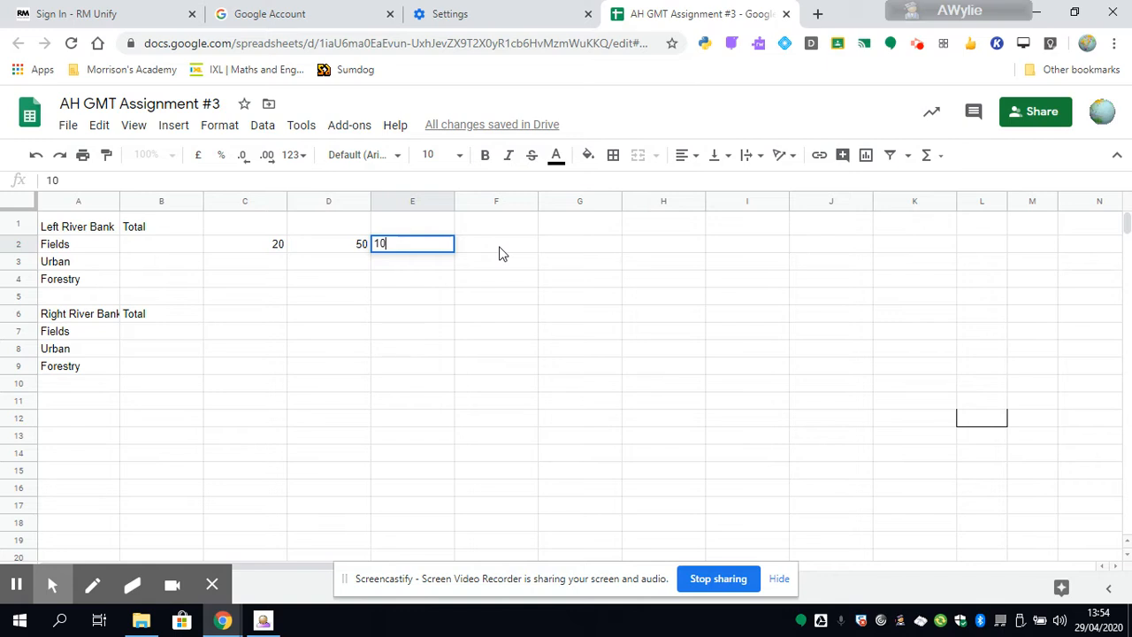
pyautogui.click(499, 253)
pyautogui.write('100')
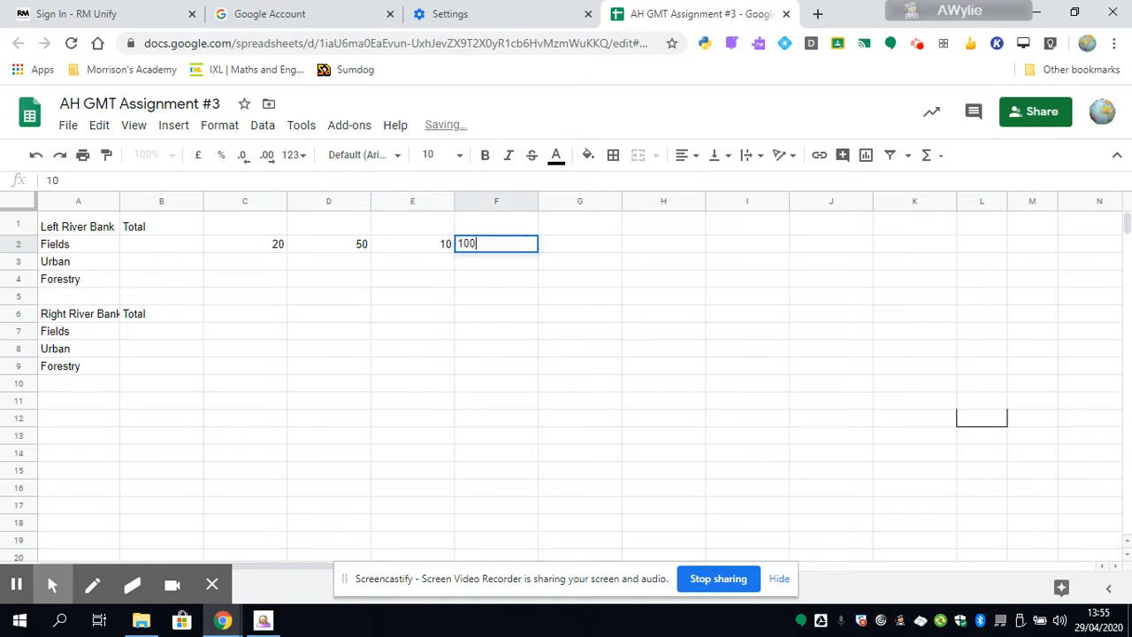
pyautogui.click(559, 250)
pyautogui.write('20')
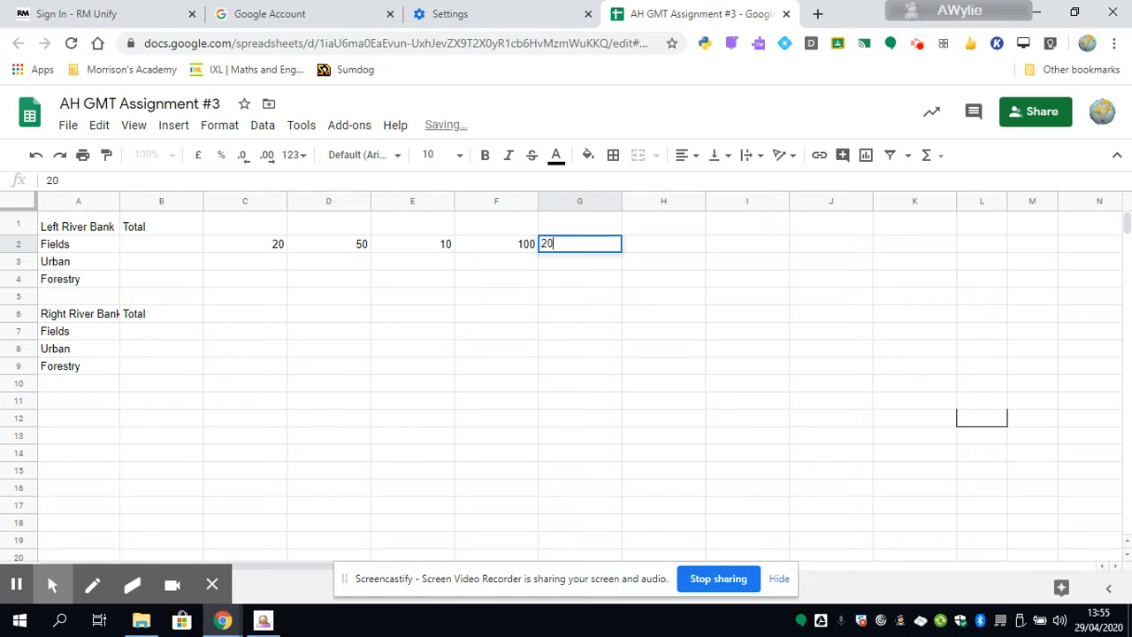
pyautogui.click(651, 250)
pyautogui.write('60')
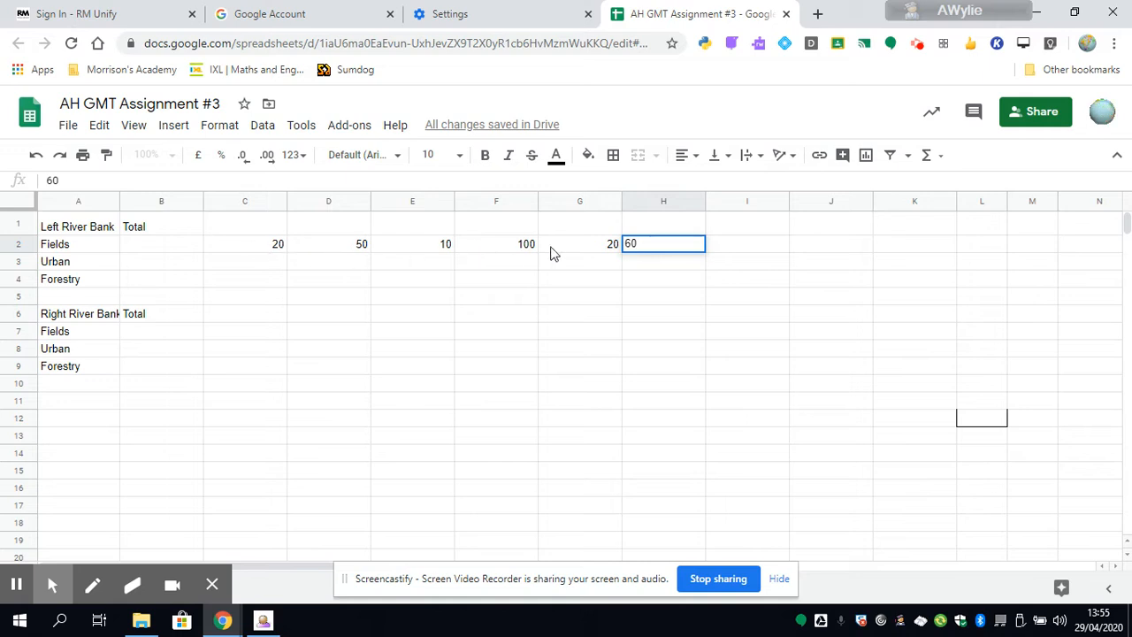
pyautogui.click(726, 249)
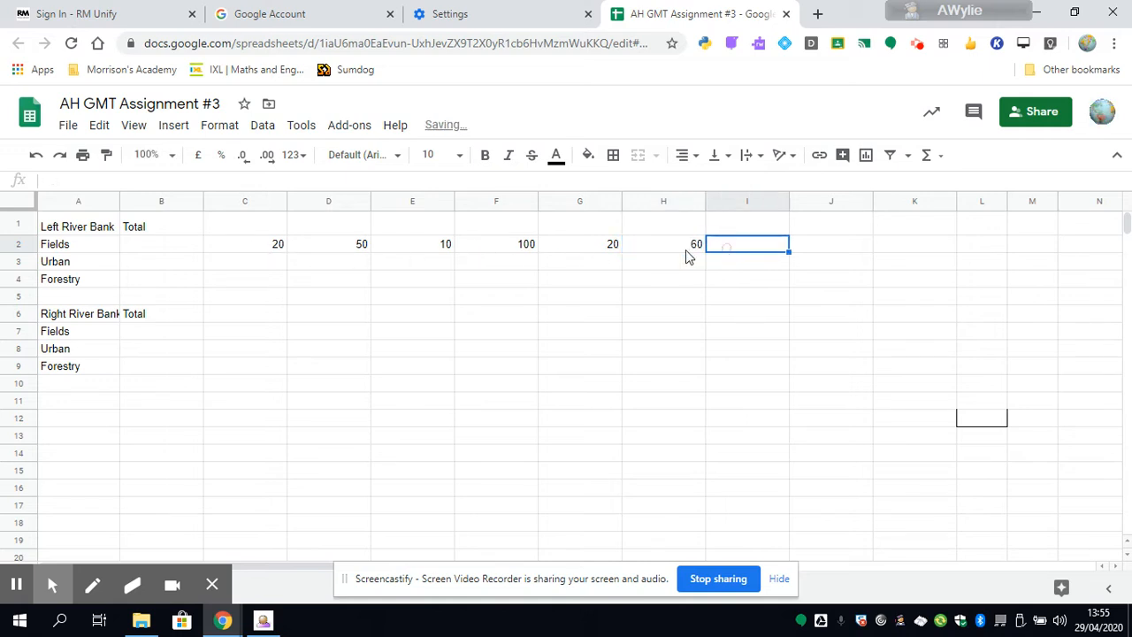
# Step: Enter the Left River Bank Urban measurements 20 and 50 in cells C3 and D3
pyautogui.click(267, 266)
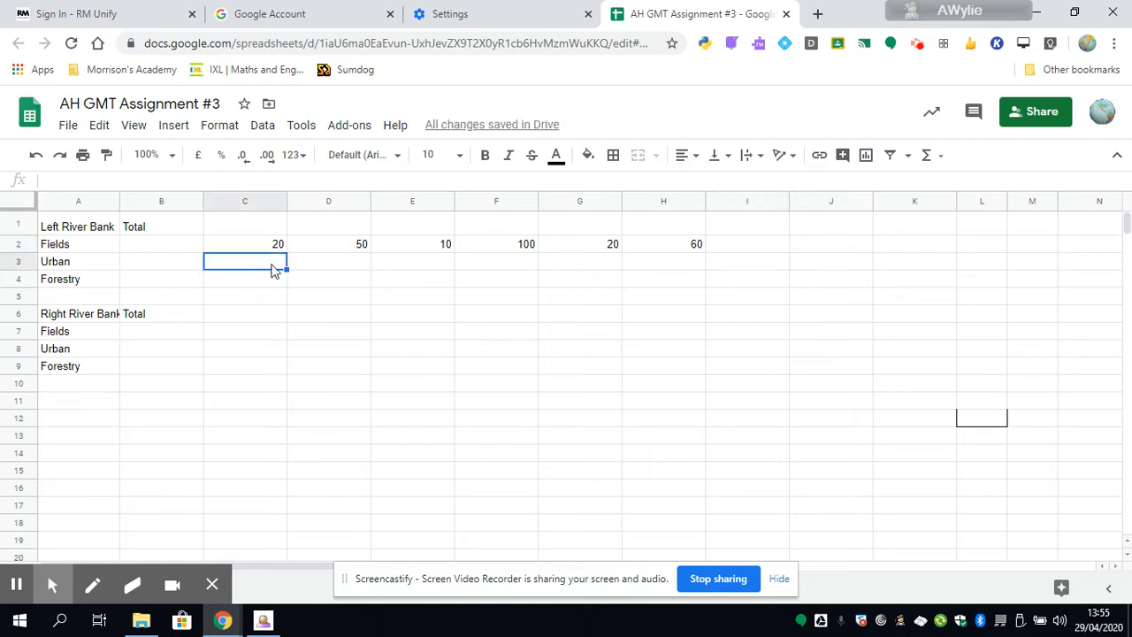
pyautogui.write('20')
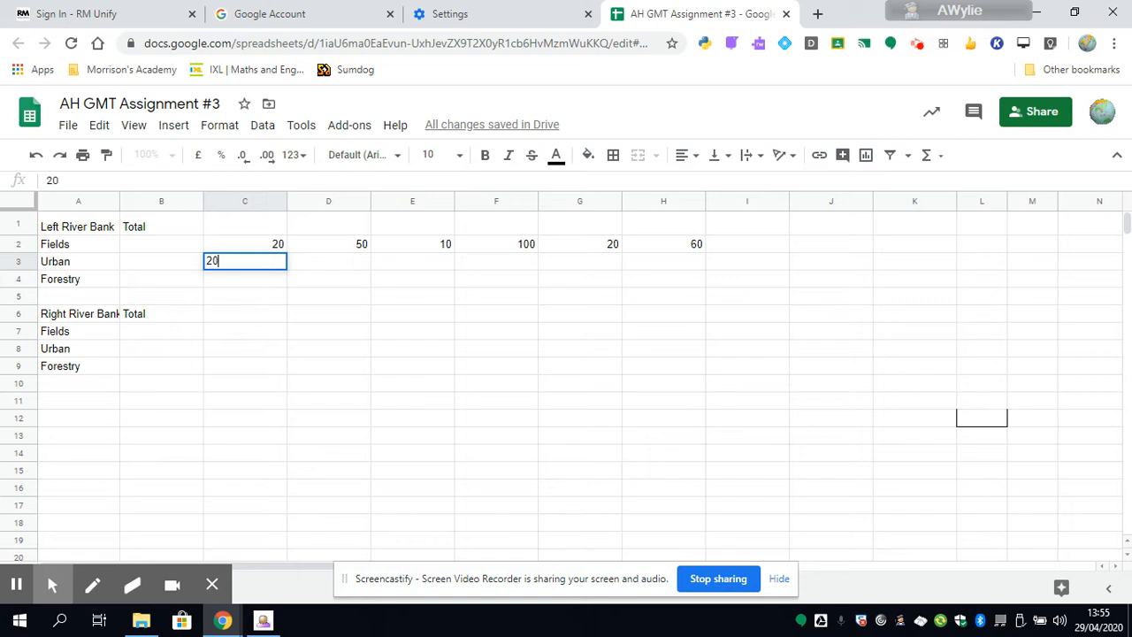
pyautogui.click(323, 272)
pyautogui.write('5')
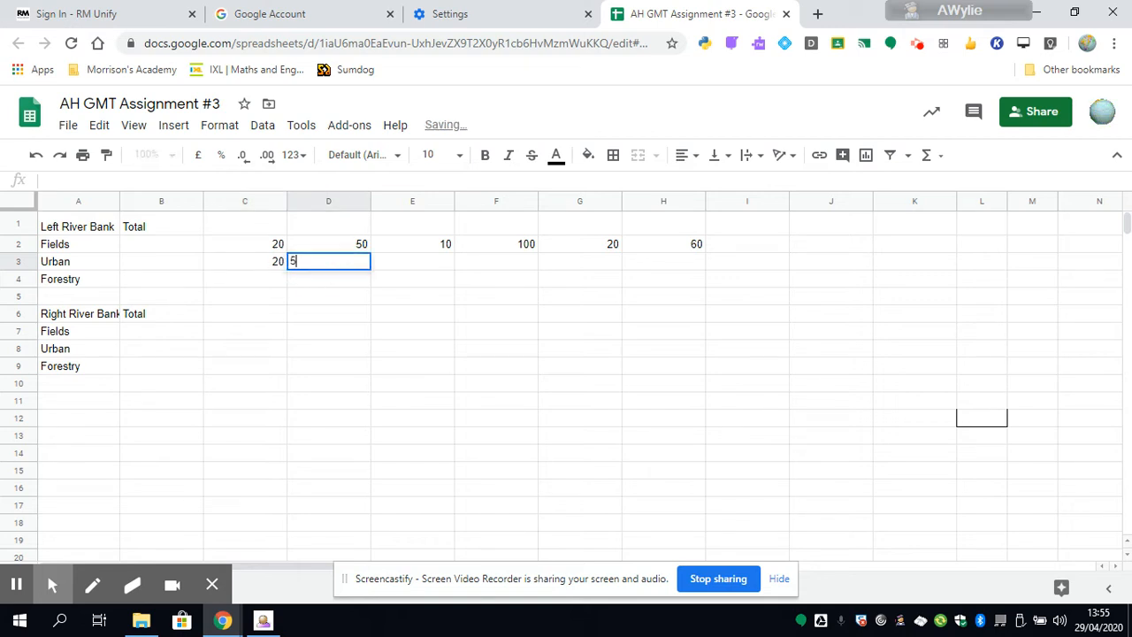
pyautogui.write('0')
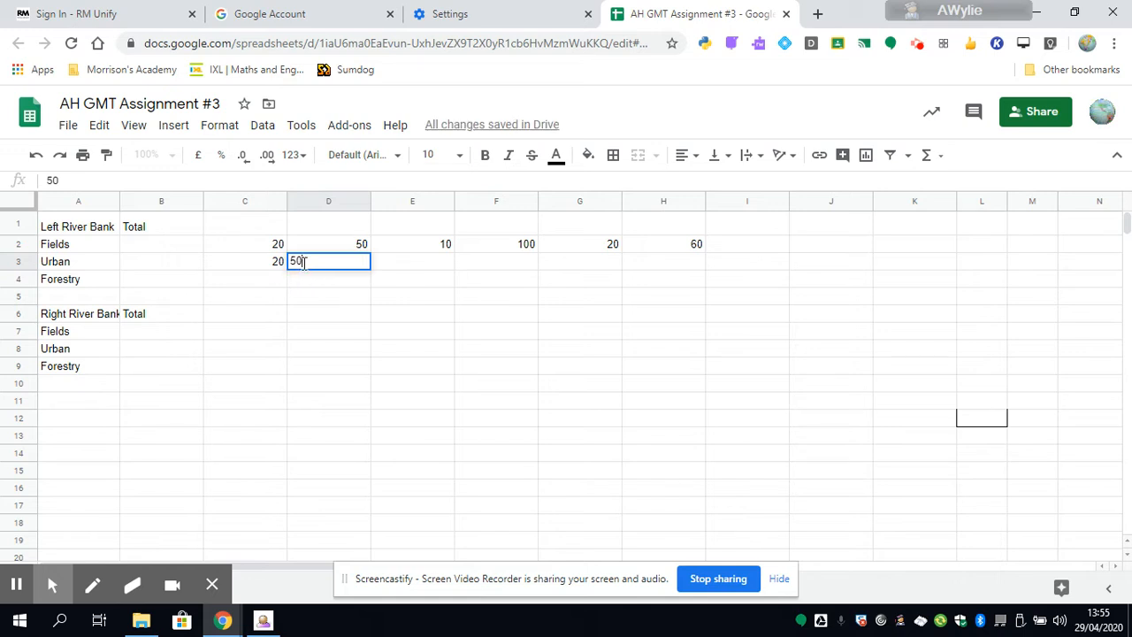
pyautogui.click(250, 285)
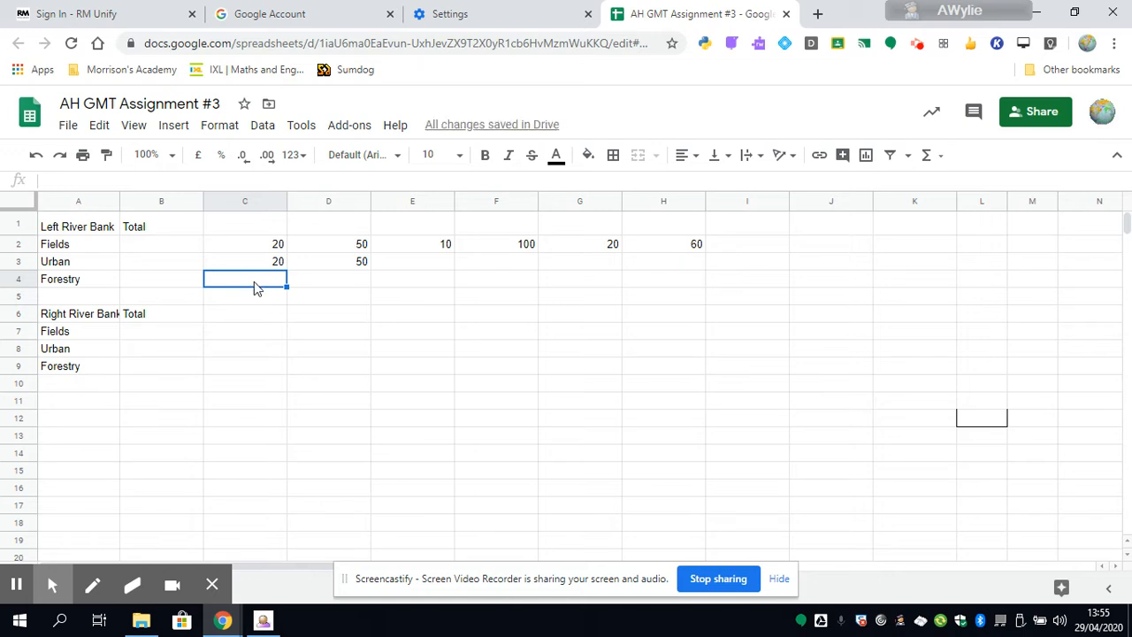
# Step: Enter the Right River Bank Fields measurements 50 and 50 in cells C7 and D7
pyautogui.click(252, 335)
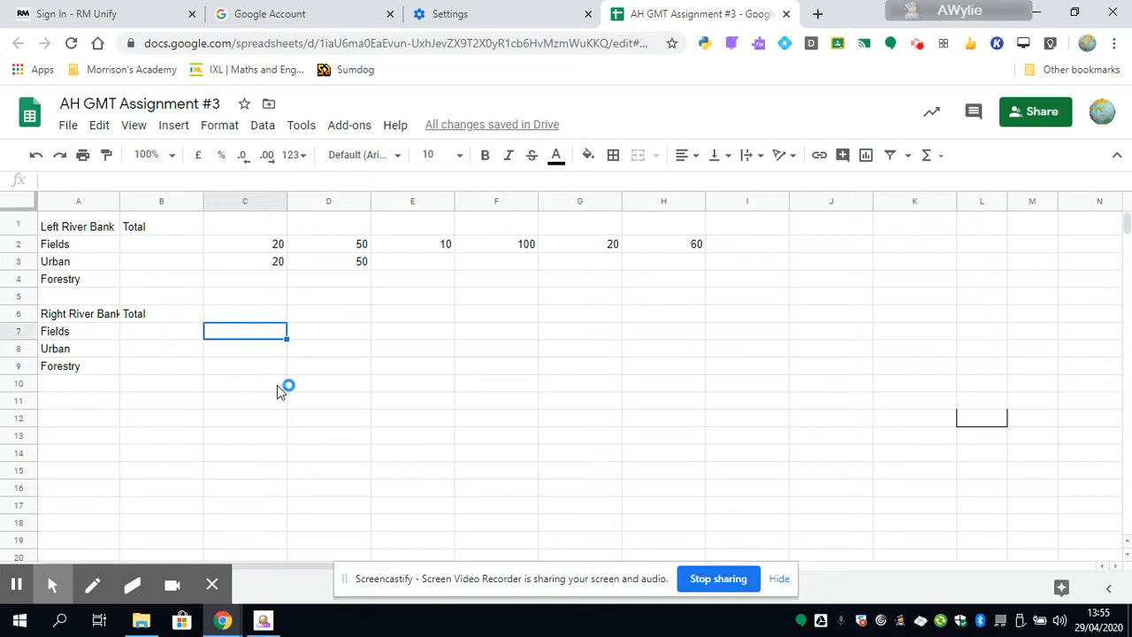
pyautogui.write('50')
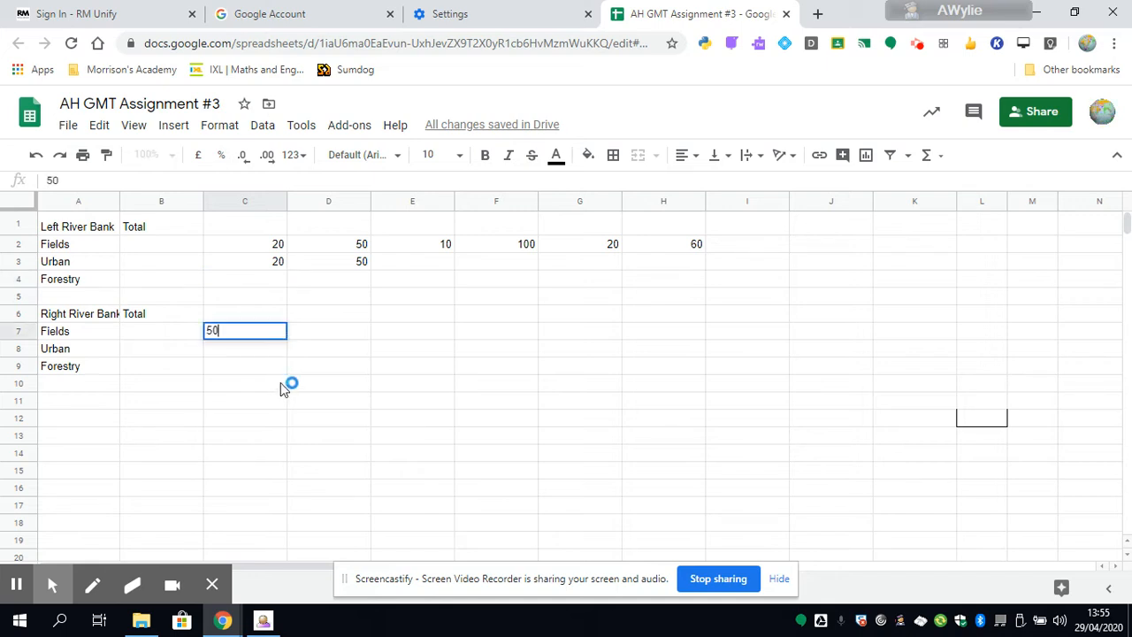
pyautogui.click(312, 332)
pyautogui.write('50')
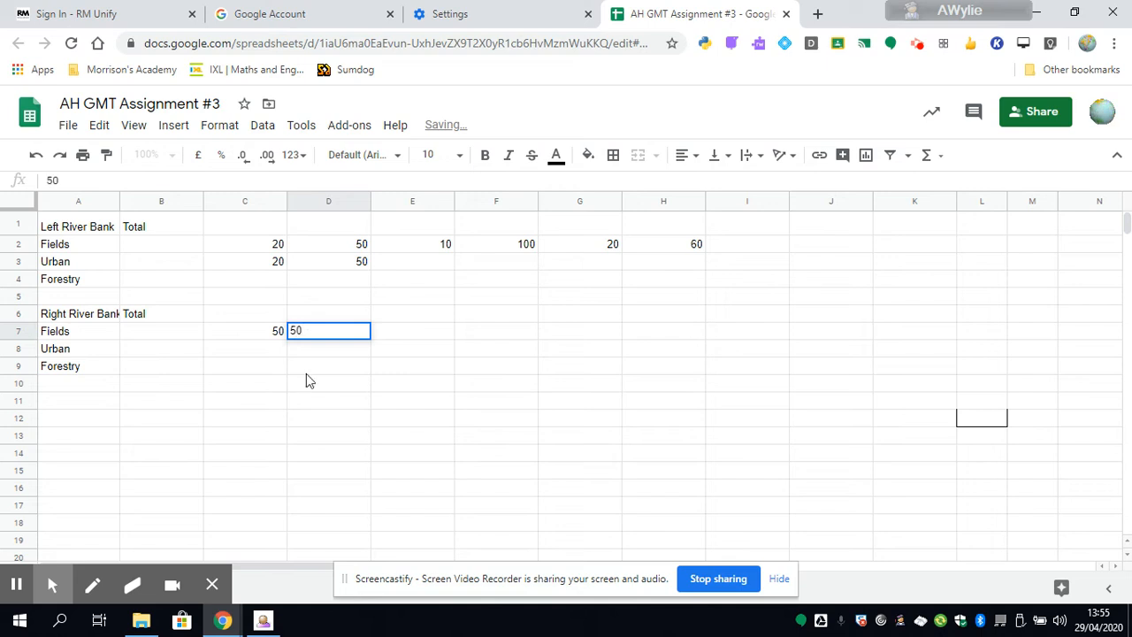
pyautogui.click(296, 387)
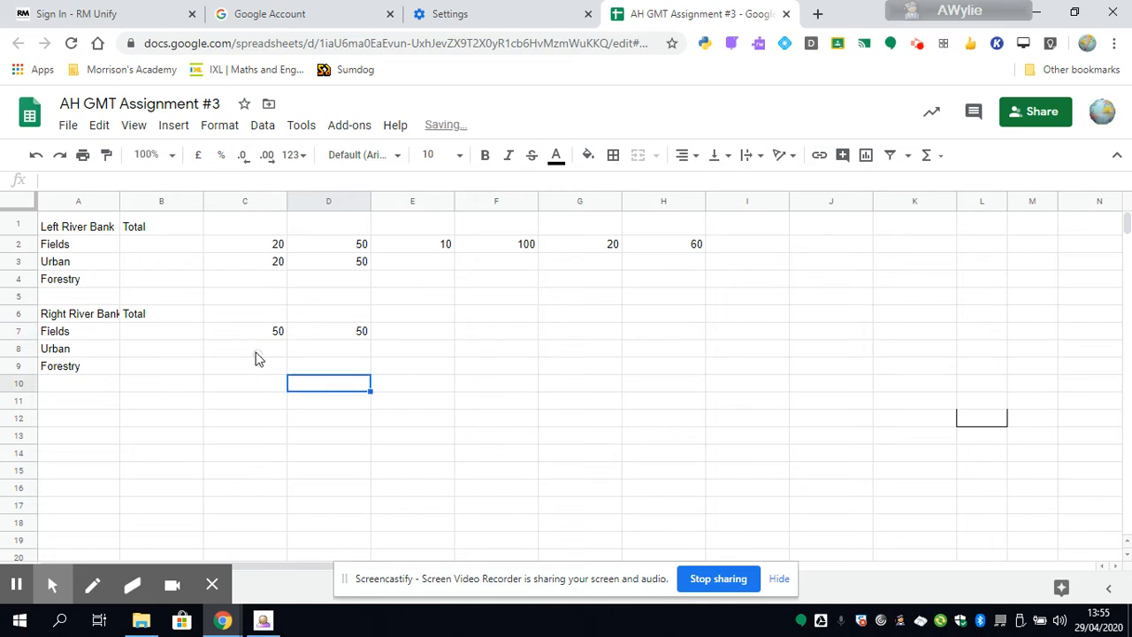
# Step: Enter the Right River Bank Urban measurements 100, 50 and 30 in cells C8 to E8
pyautogui.click(255, 352)
pyautogui.write('100')
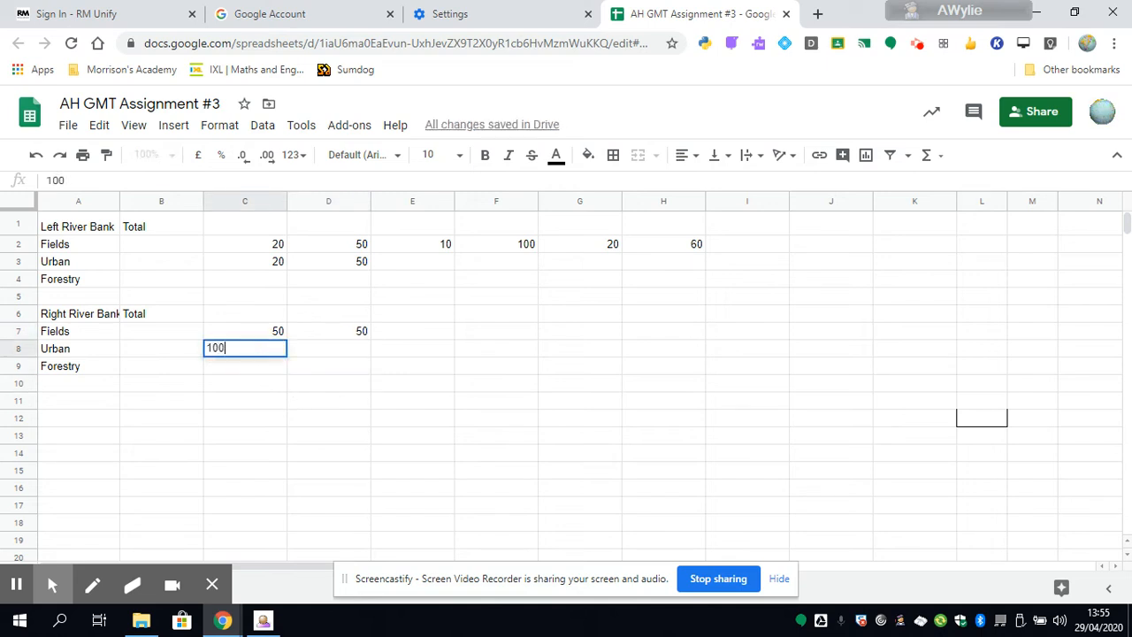
pyautogui.click(342, 354)
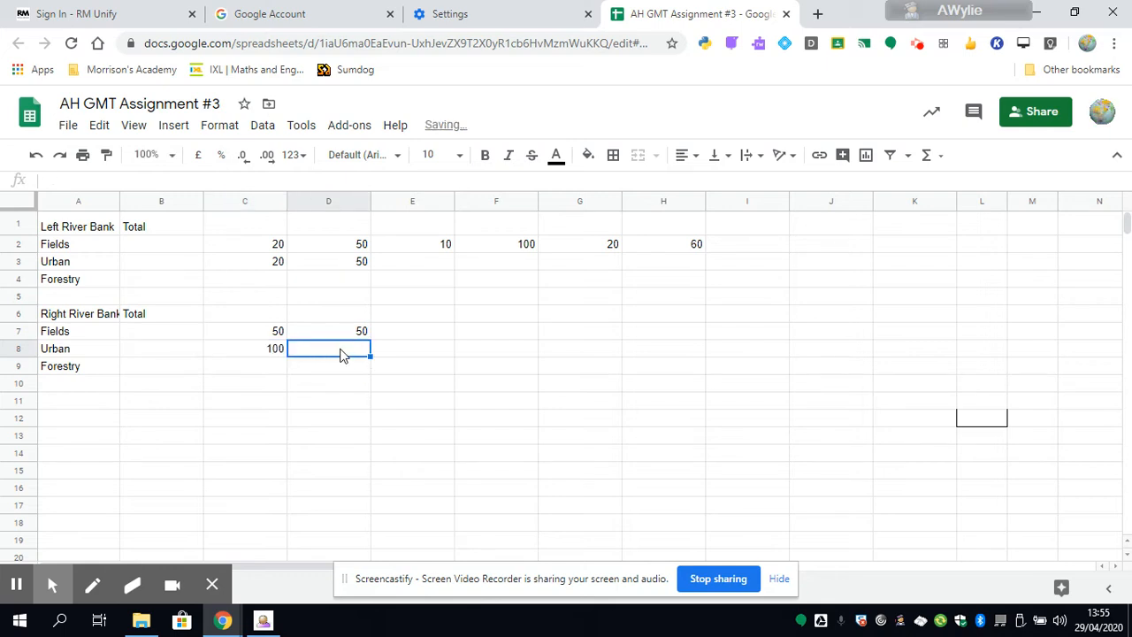
pyautogui.write('50')
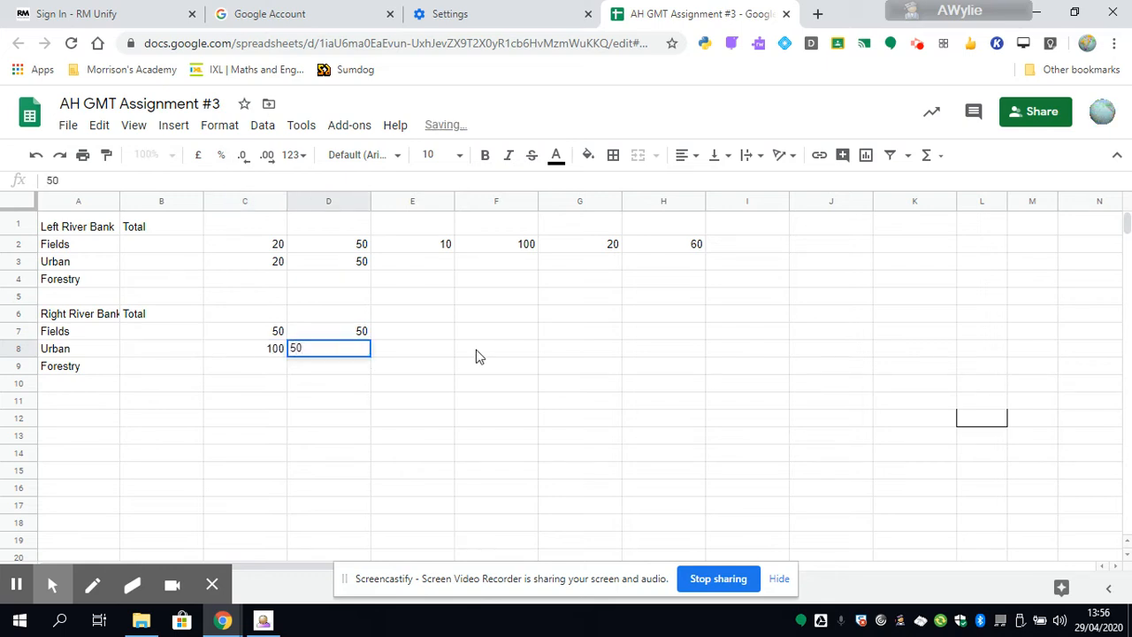
pyautogui.click(433, 356)
pyautogui.write('30')
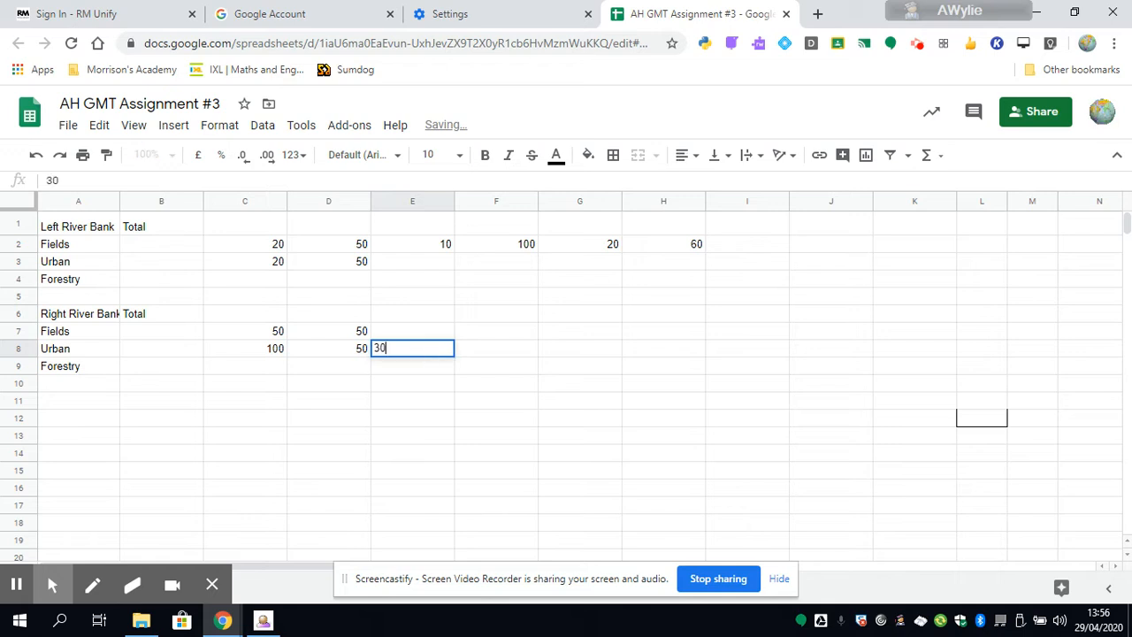
# Step: Enter the Right River Bank Forestry measurement 120 in cell C9
pyautogui.click(262, 372)
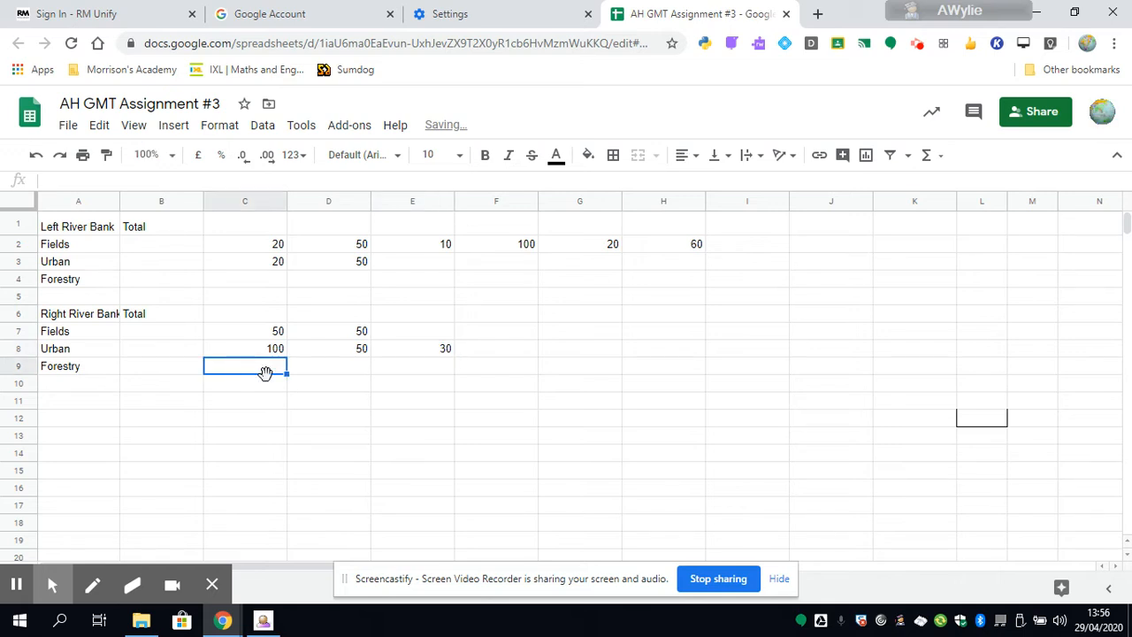
pyautogui.write('120')
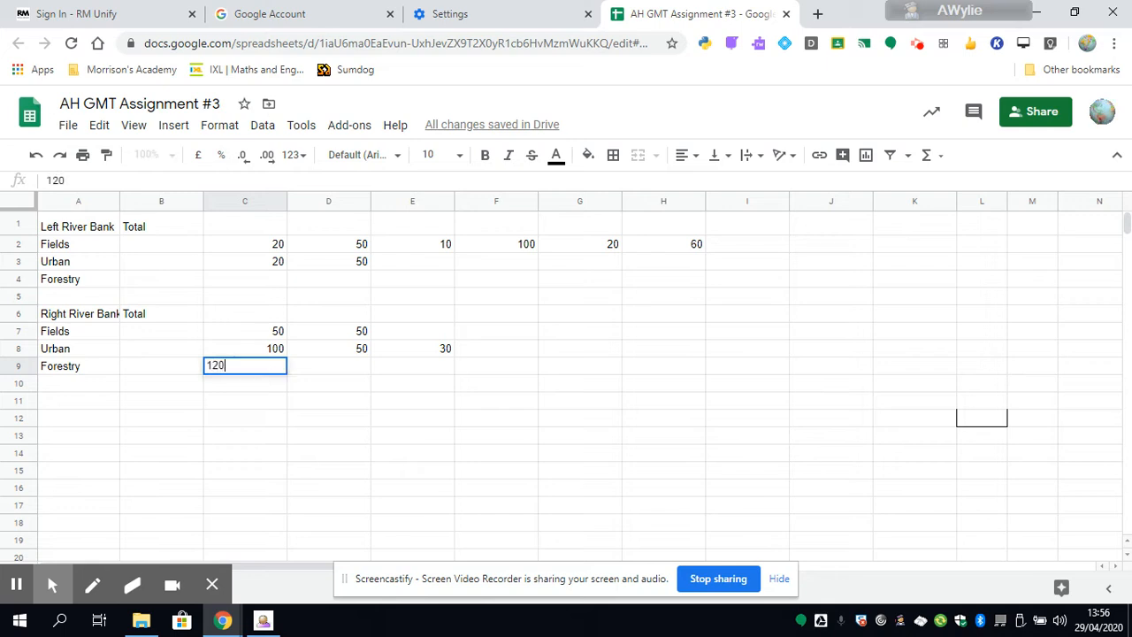
pyautogui.click(253, 407)
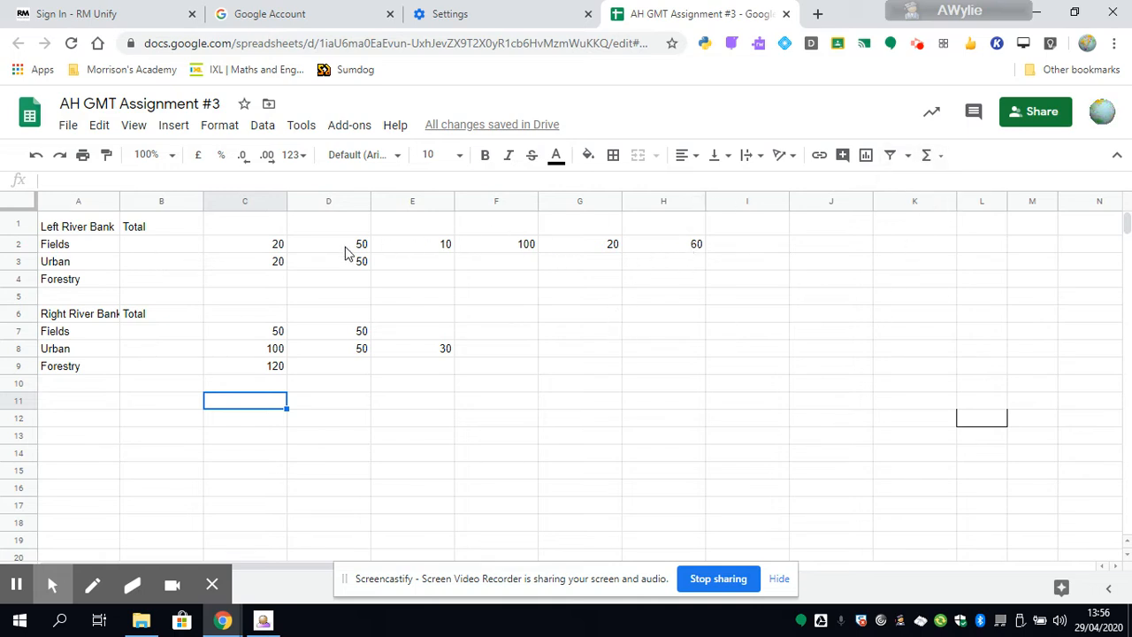
# Step: Total the Left River Bank Fields measurements in cell B2 with a SUM of the range C2:H2
pyautogui.click(172, 251)
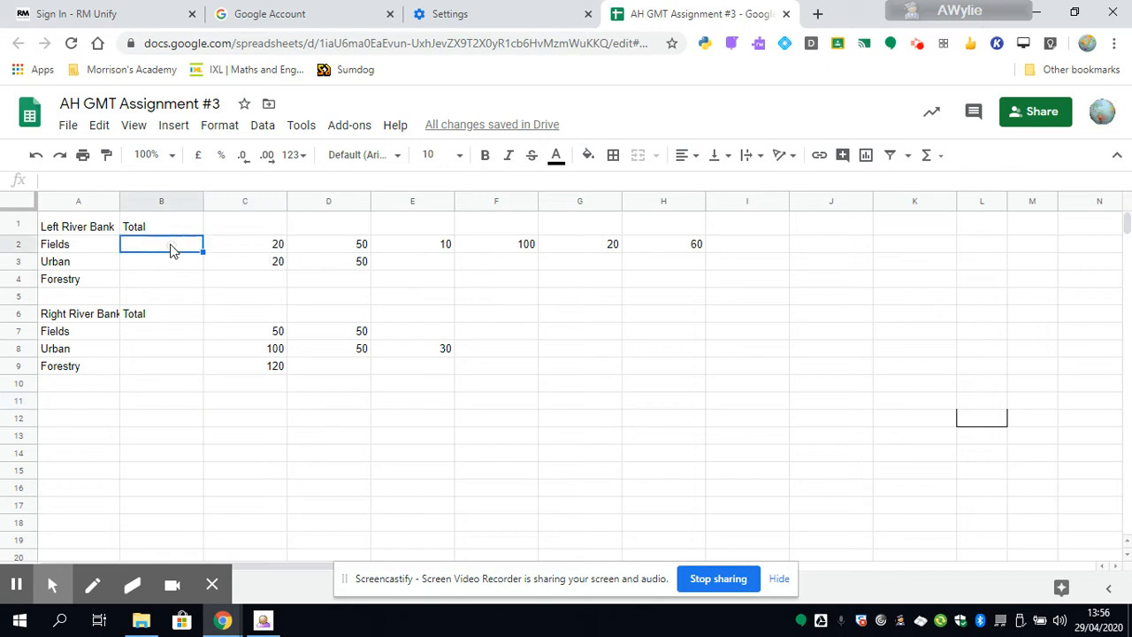
pyautogui.click(927, 157)
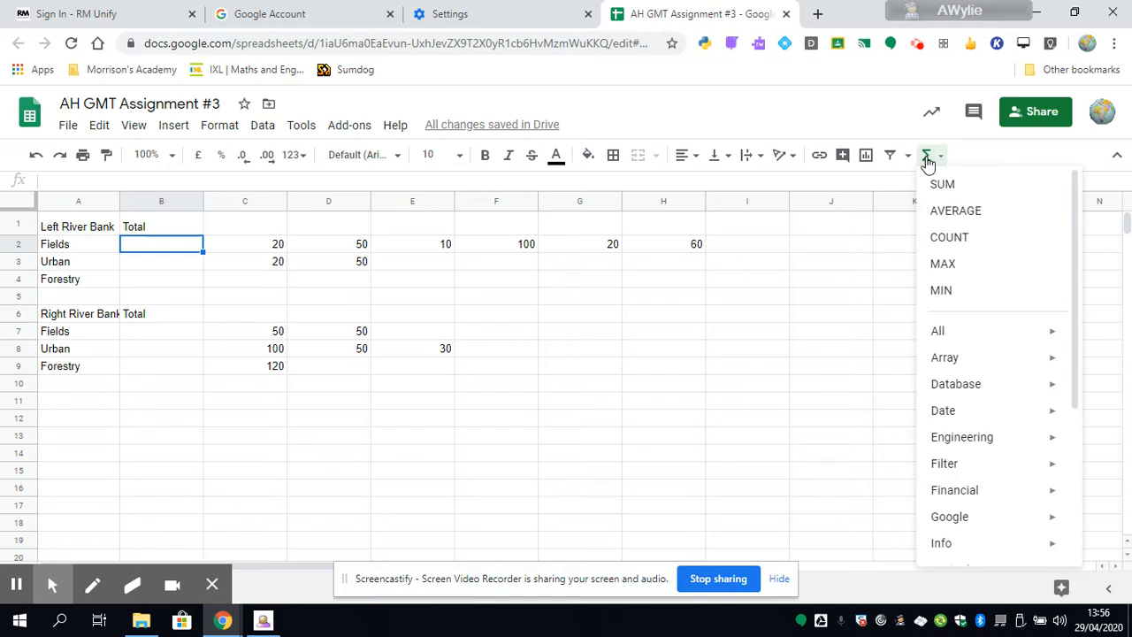
pyautogui.click(941, 186)
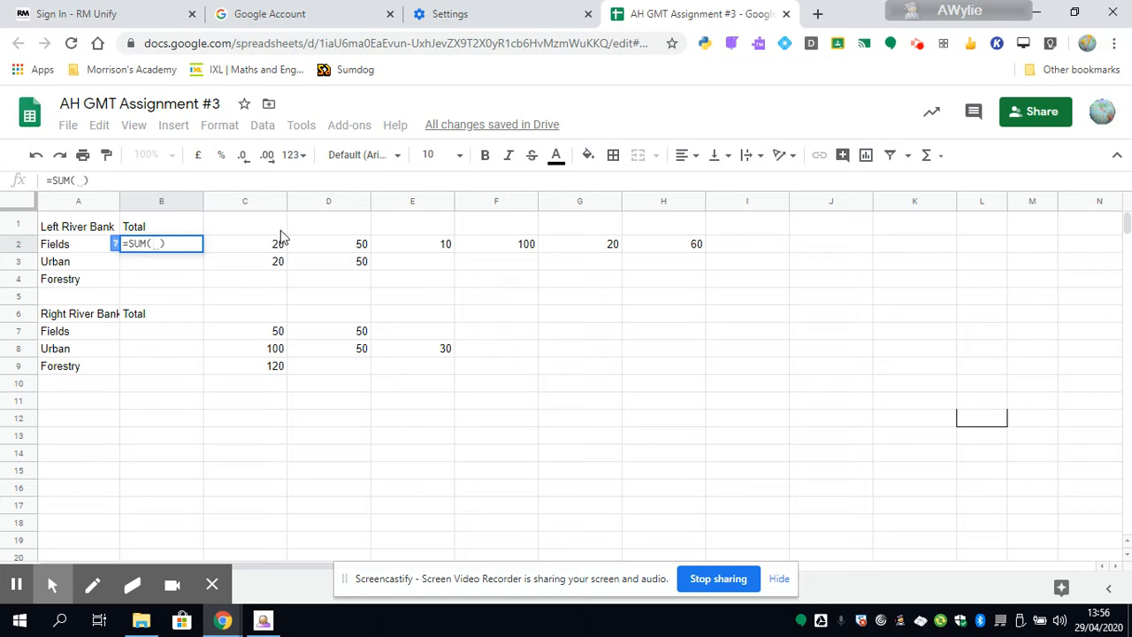
pyautogui.moveTo(255, 250); pyautogui.dragTo(668, 248)
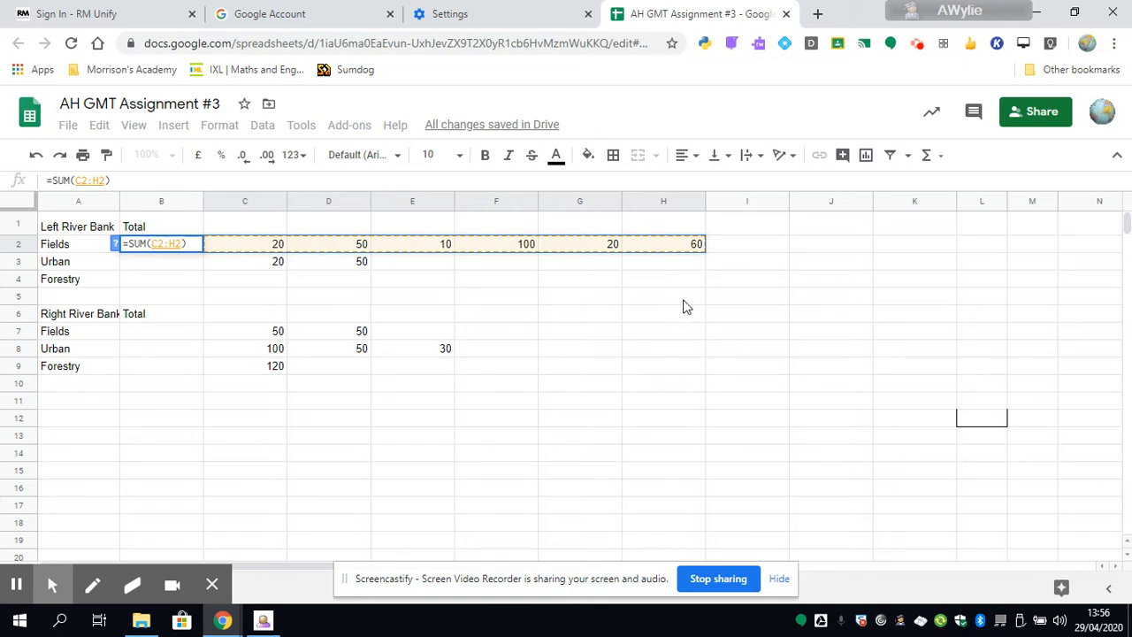
pyautogui.press('Return')
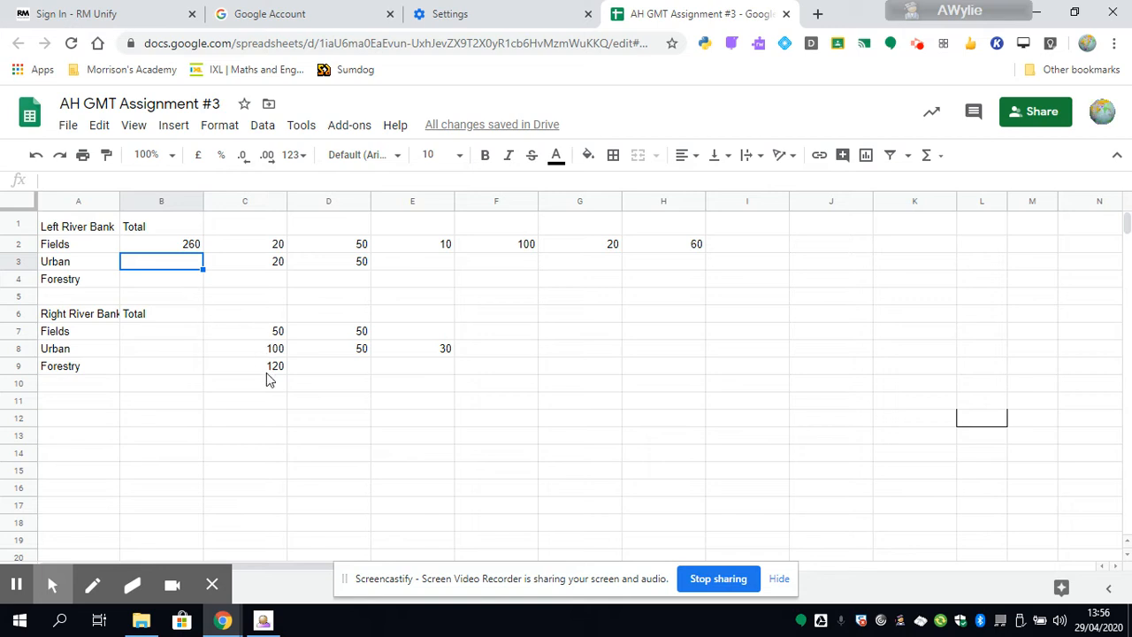
# Step: Fill the SUM formula from cell B2 down through cell B9
pyautogui.click(186, 248)
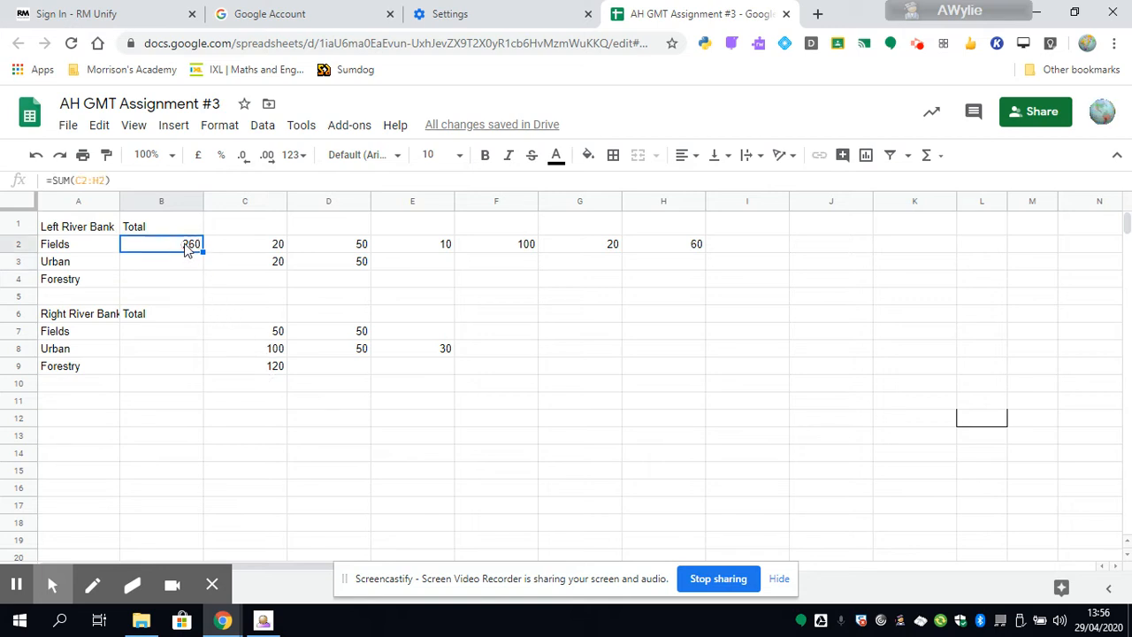
pyautogui.moveTo(202, 252); pyautogui.dragTo(199, 374)
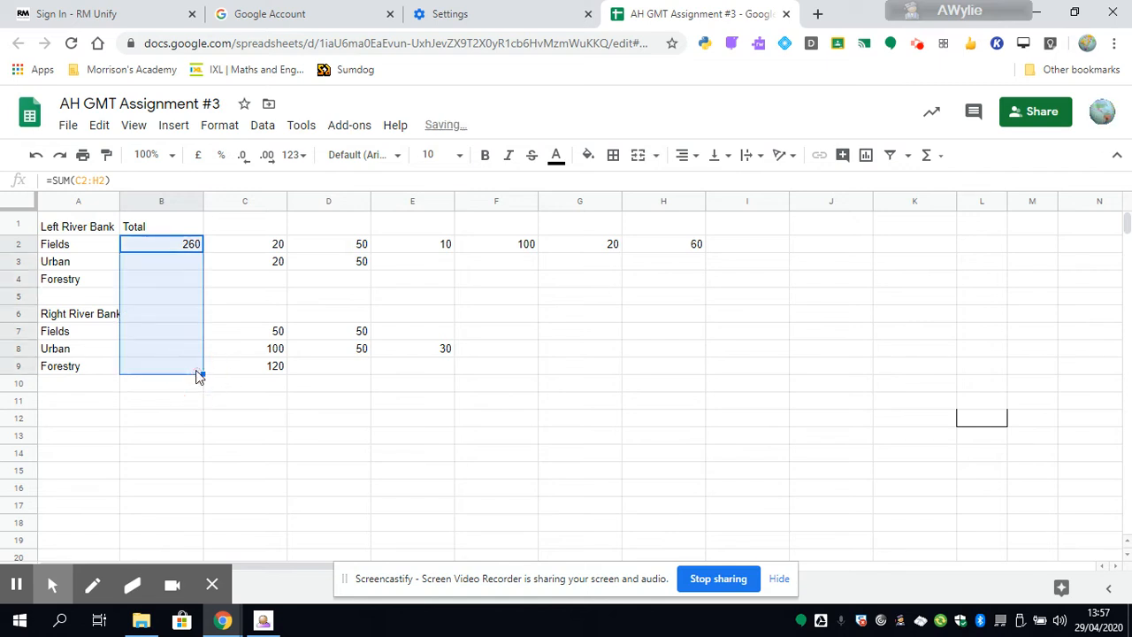
pyautogui.click(235, 424)
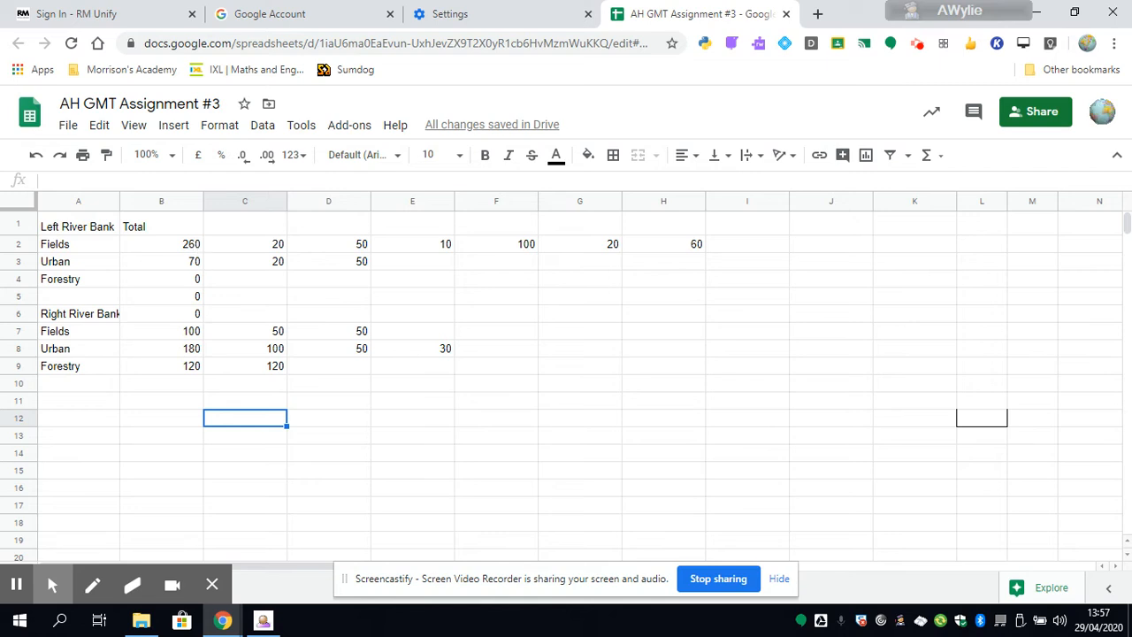
# Step: Check which row ranges the SUM formulas in the Total column reference for the Fields and Urban rows
pyautogui.click(192, 268)
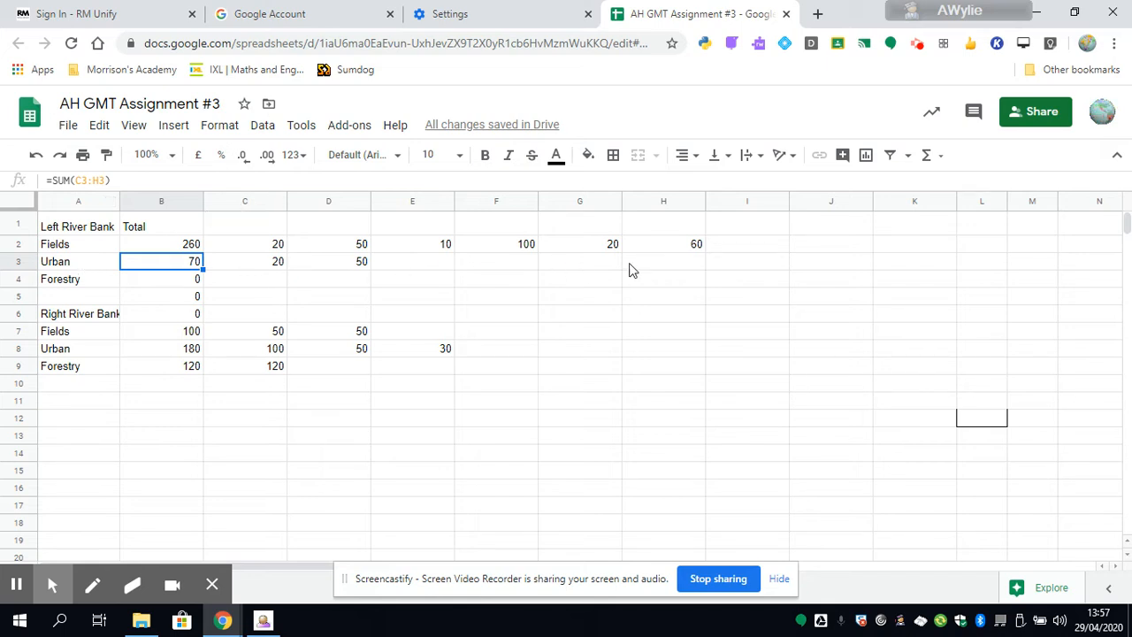
pyautogui.click(173, 248)
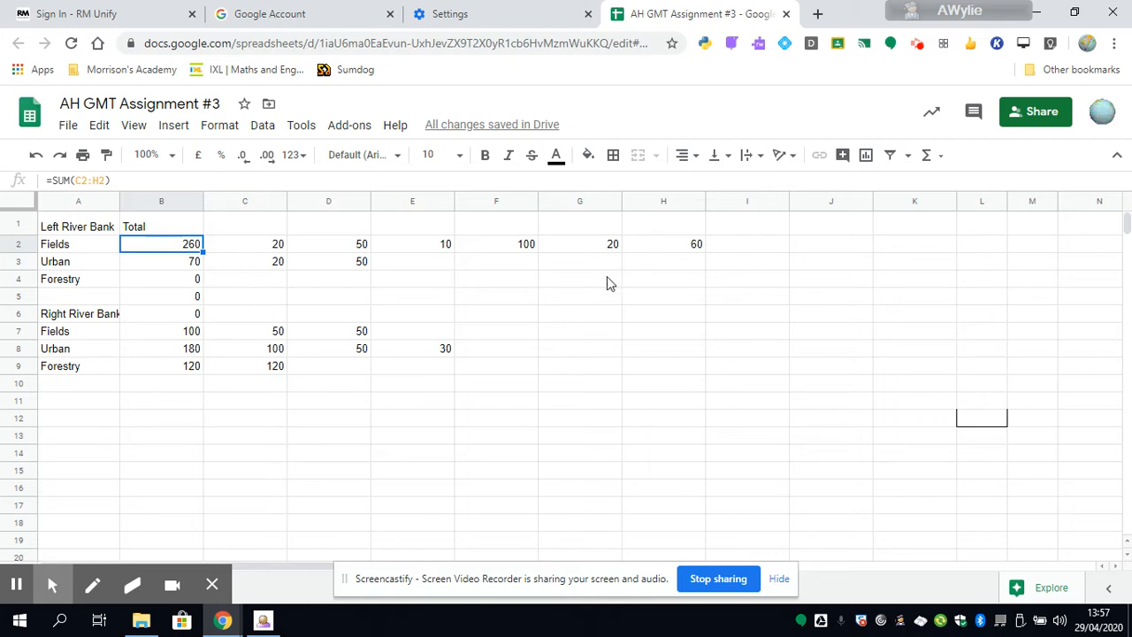
pyautogui.click(179, 267)
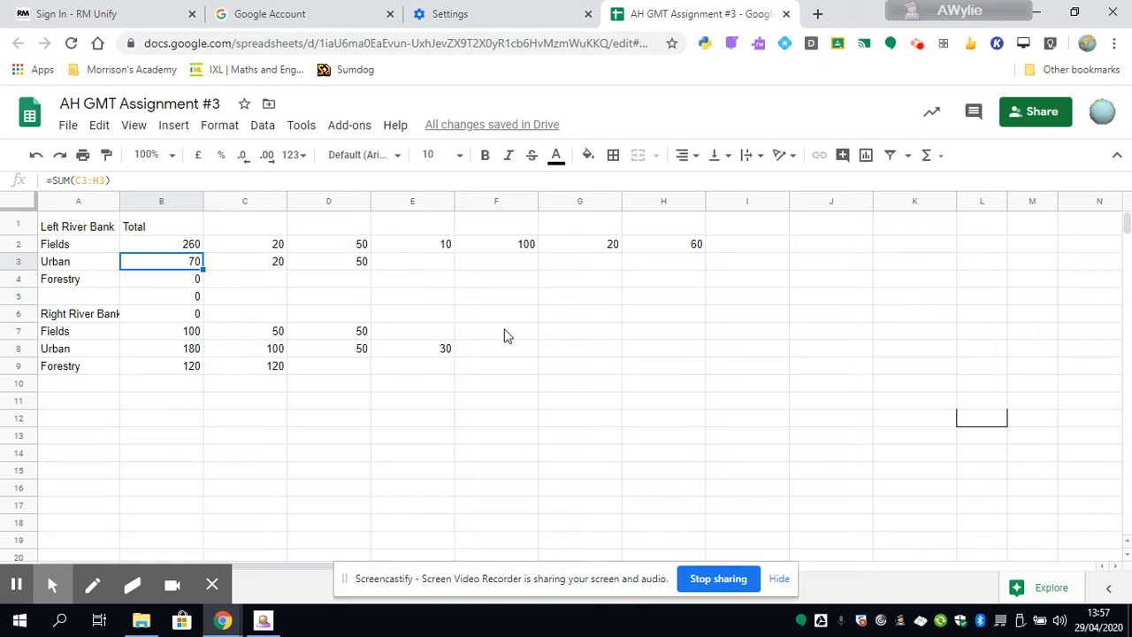
pyautogui.click(175, 330)
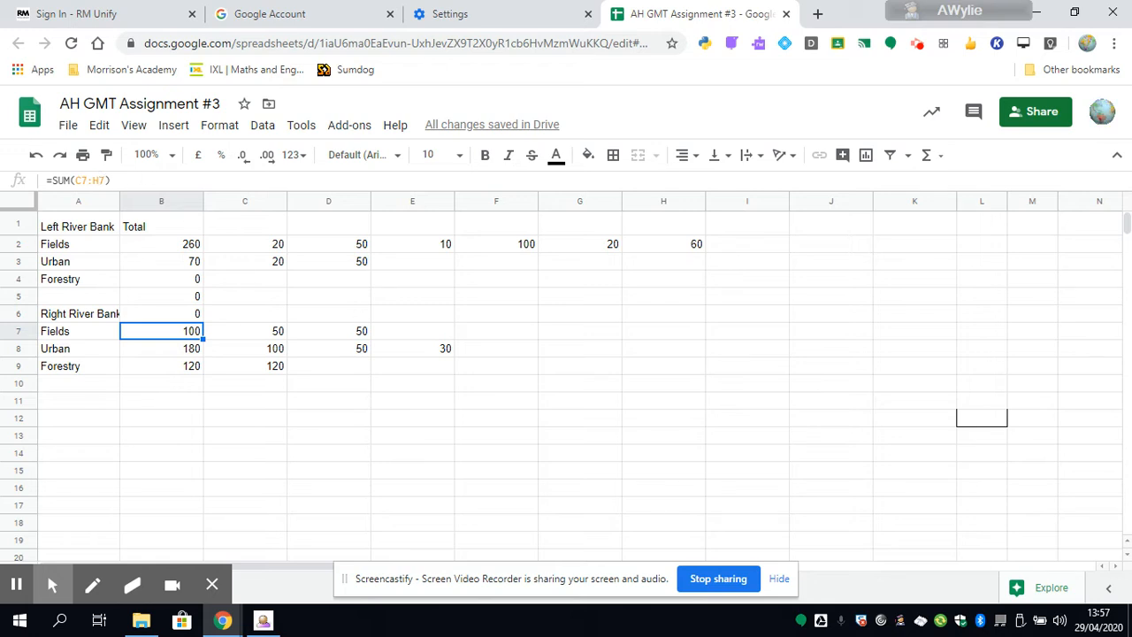
pyautogui.click(97, 182)
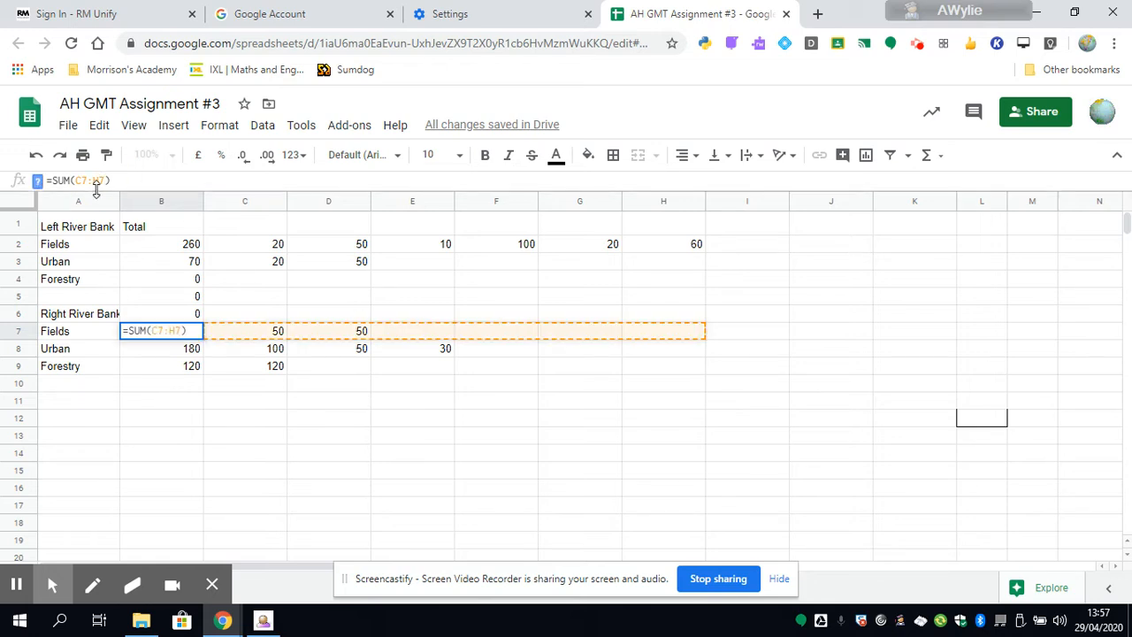
pyautogui.click(116, 181)
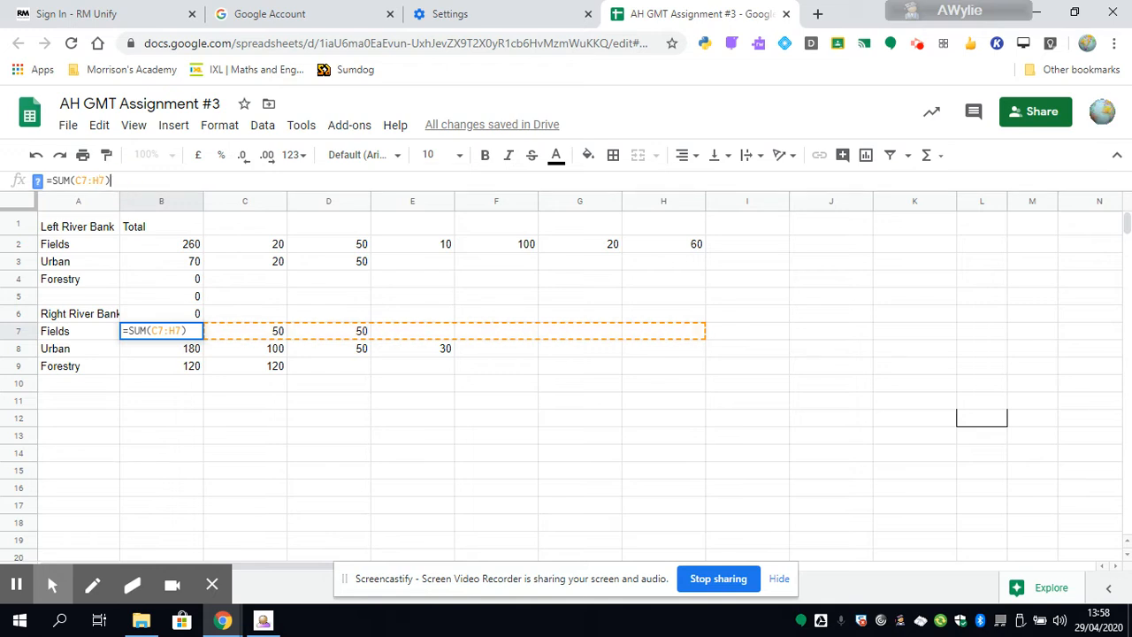
pyautogui.press('Return')
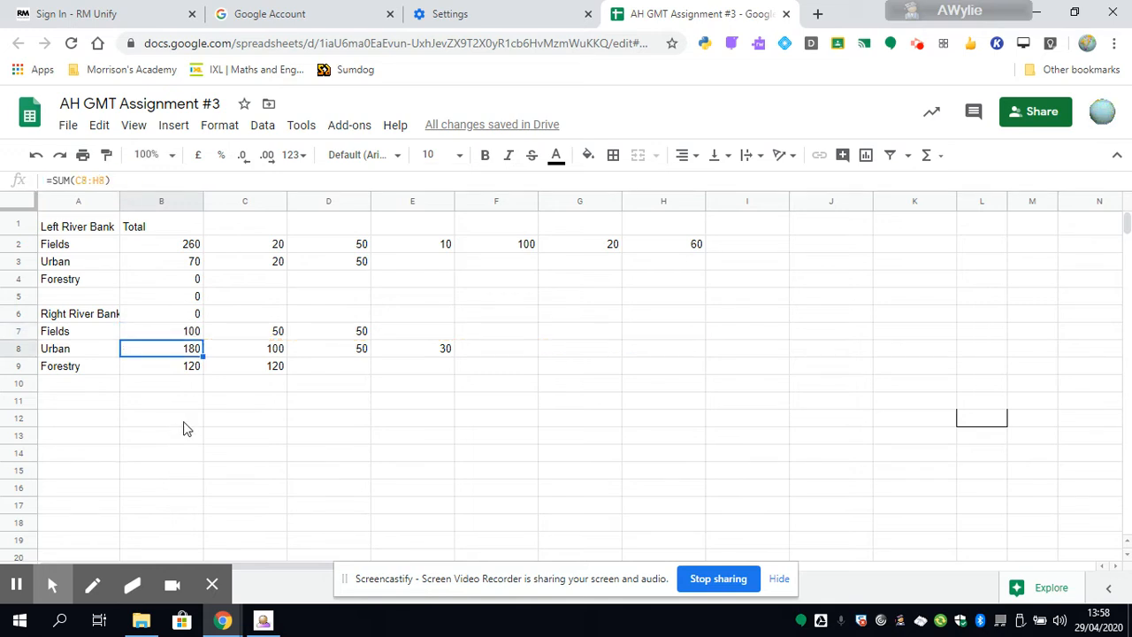
pyautogui.click(169, 417)
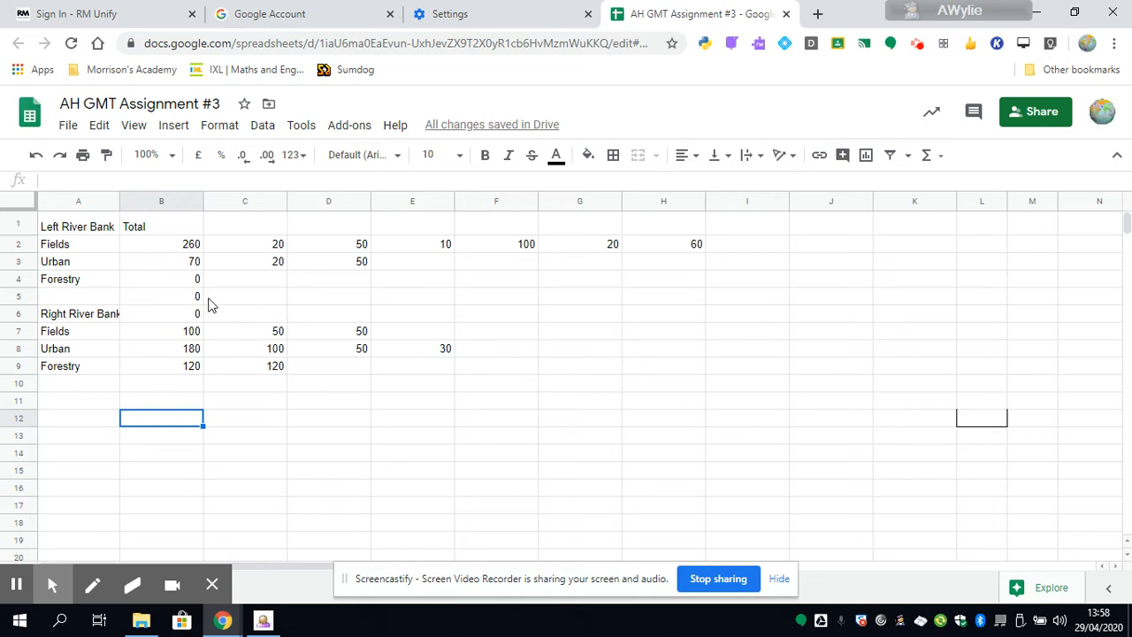
# Step: Clear the unneeded SUM formulas from cells B5 and B6
pyautogui.click(179, 302)
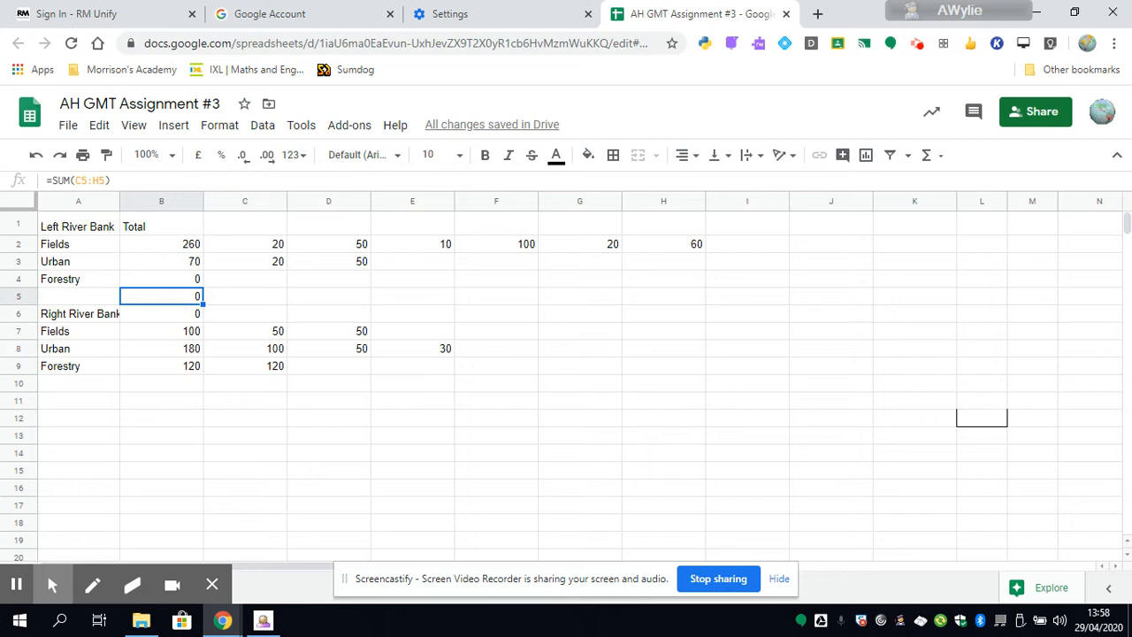
pyautogui.press('Delete')
pyautogui.click(188, 318)
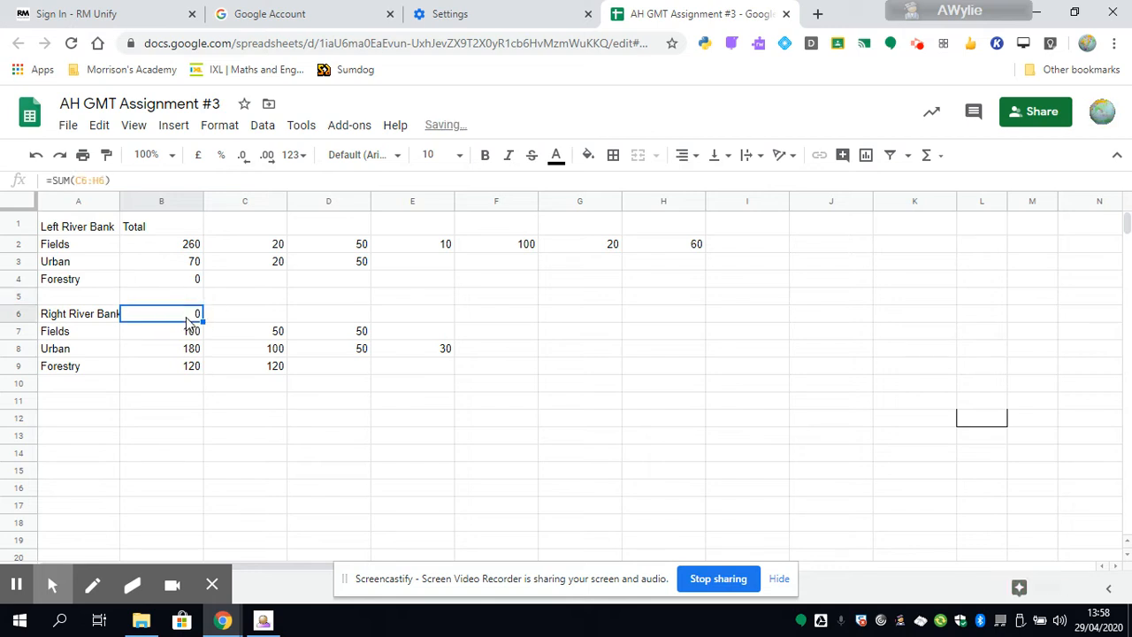
pyautogui.press('Delete')
pyautogui.click(246, 427)
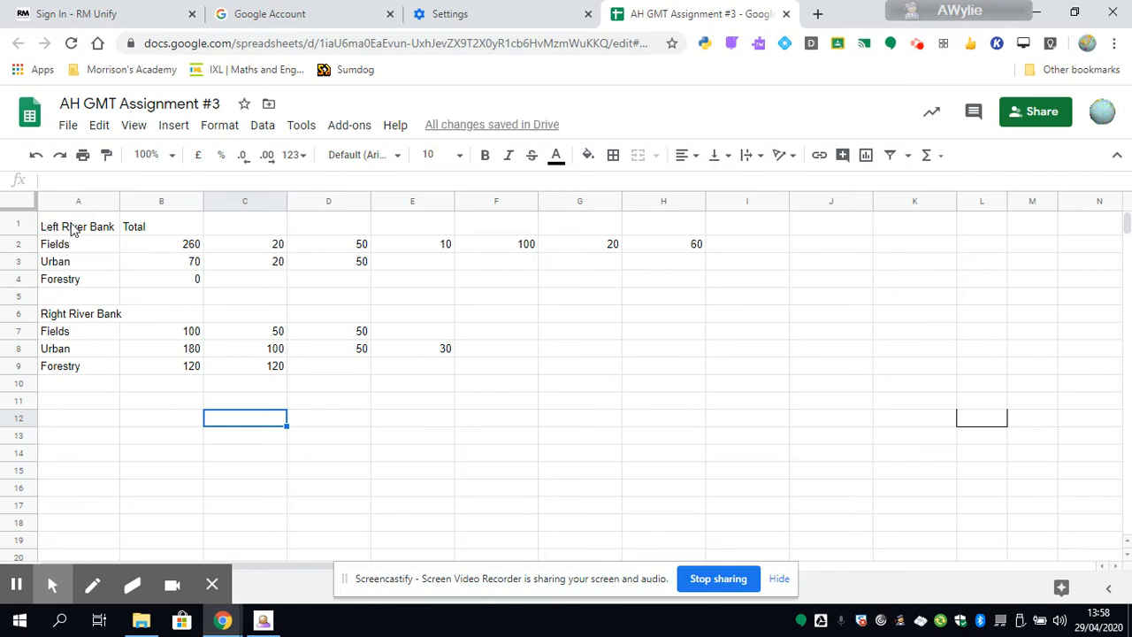
# Step: Insert a chart from the Left River Bank range A1:B4 and move it clear of the totals in column B
pyautogui.moveTo(117, 229); pyautogui.dragTo(156, 288)
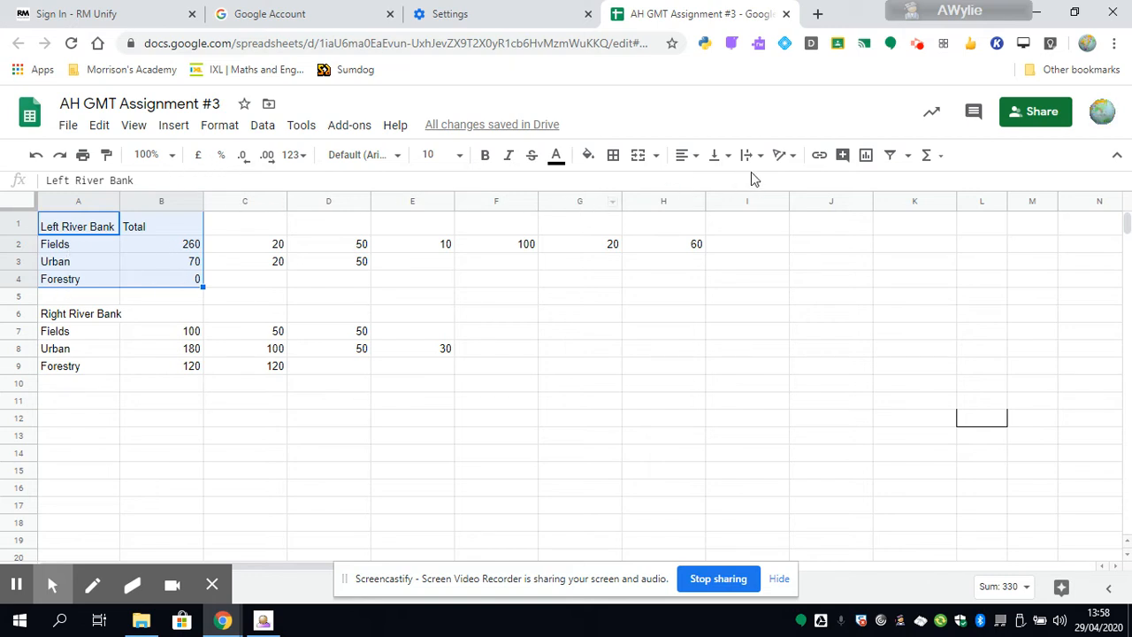
pyautogui.click(867, 157)
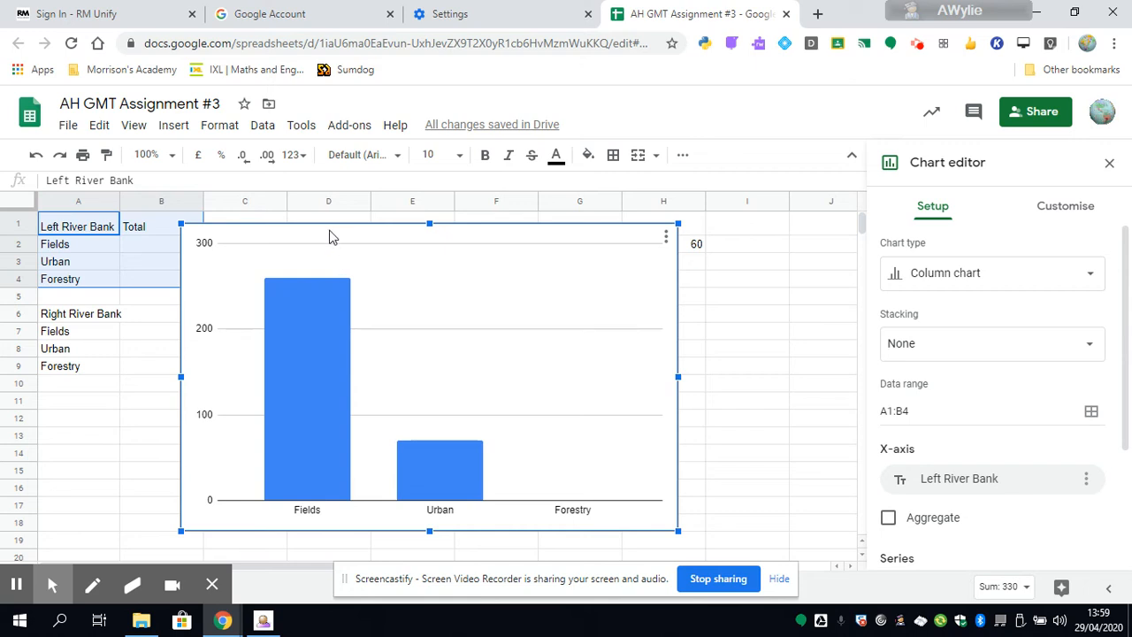
pyautogui.moveTo(354, 239); pyautogui.dragTo(439, 255)
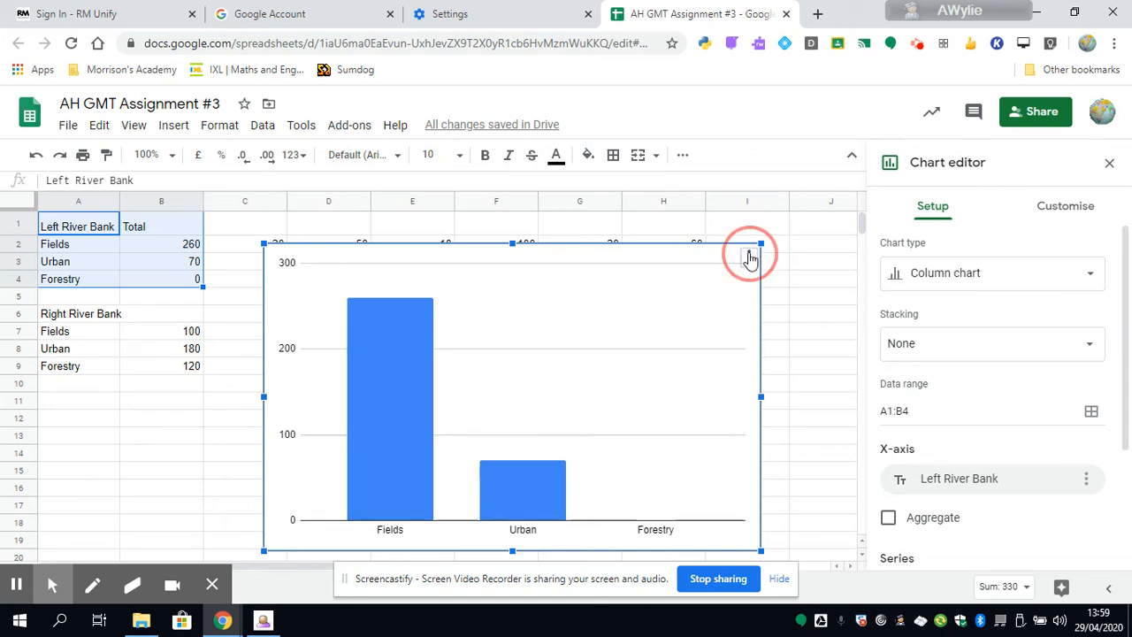
# Step: Change the Left River Bank chart type to a pie chart
pyautogui.click(749, 257)
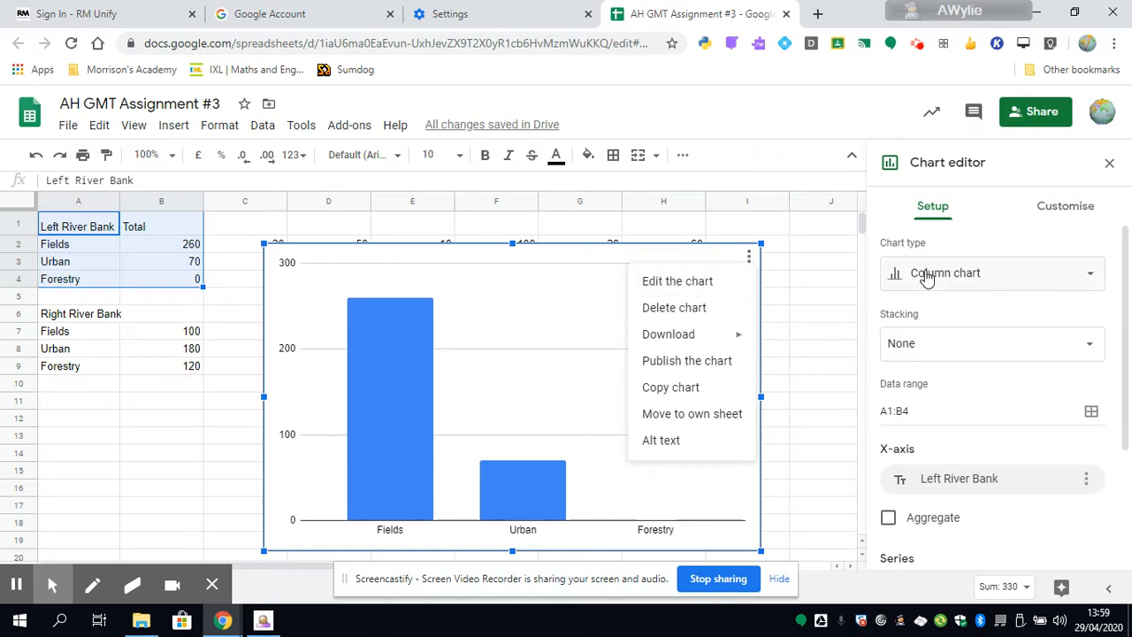
pyautogui.click(926, 277)
pyautogui.scroll(-4, 947, 355)
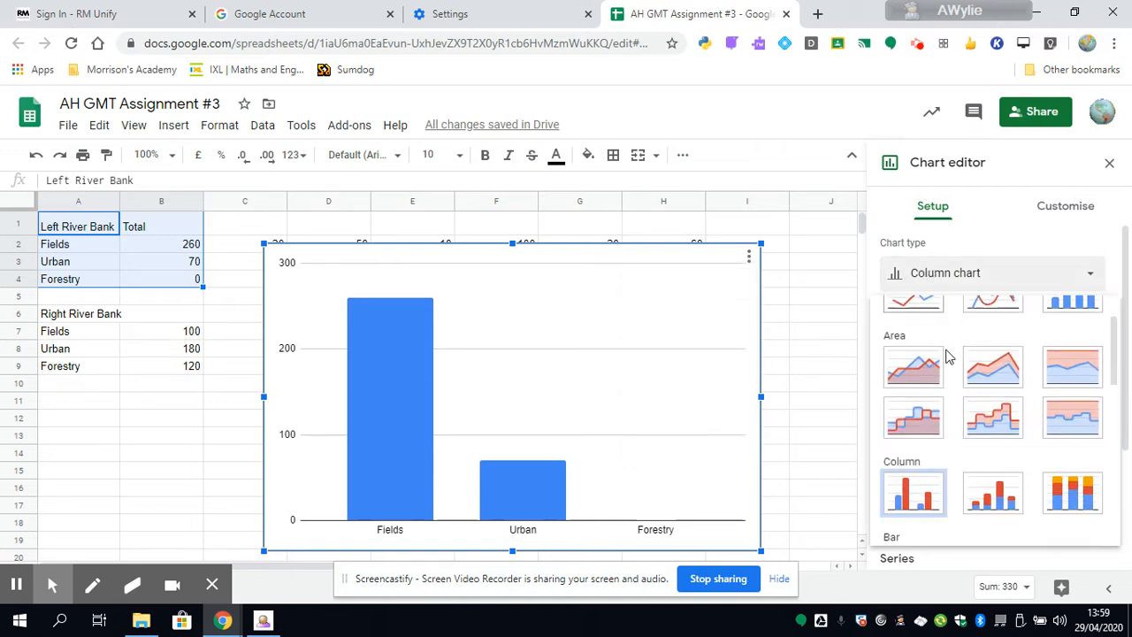
pyautogui.scroll(-1, 944, 354)
pyautogui.click(902, 375)
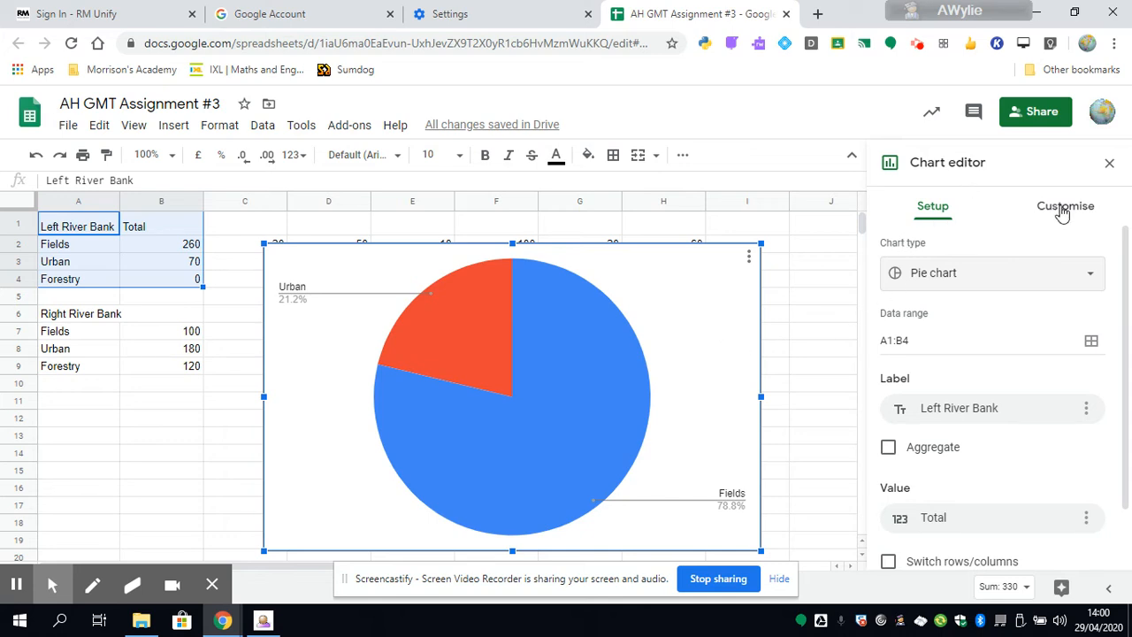
# Step: Set the pie chart's title to "Land use on the Left River Bank"
pyautogui.click(1063, 212)
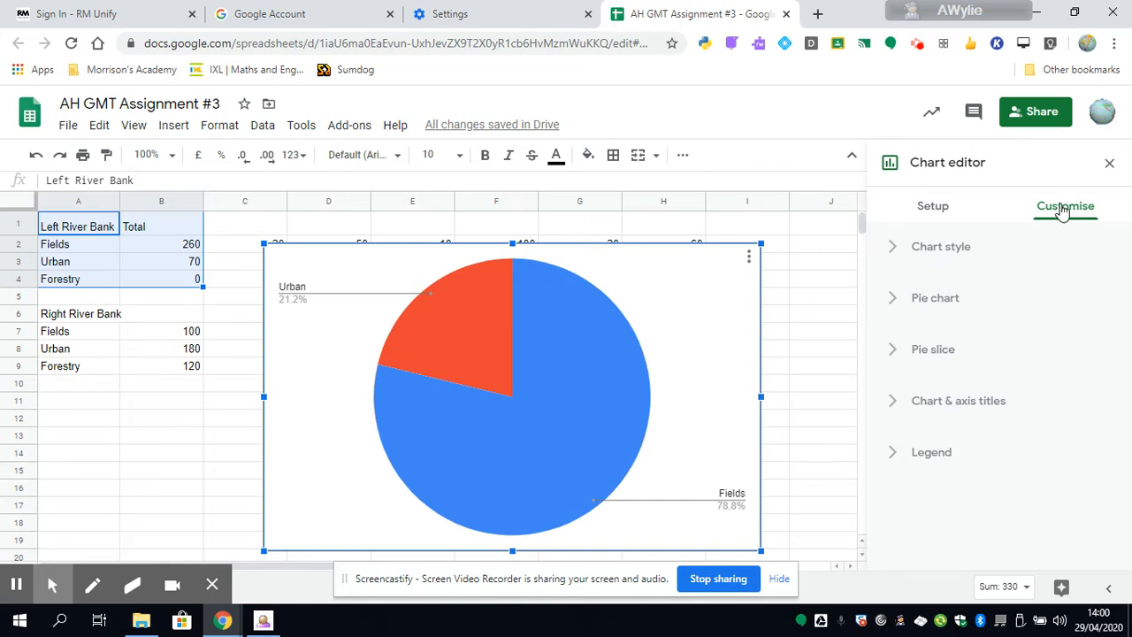
pyautogui.click(929, 407)
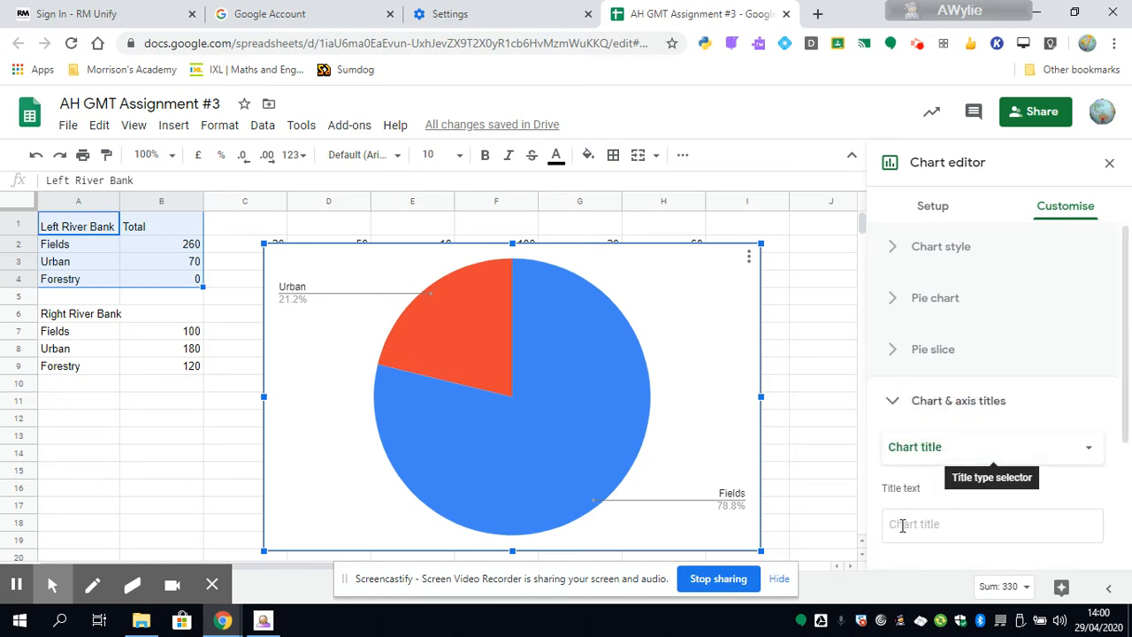
pyautogui.click(902, 524)
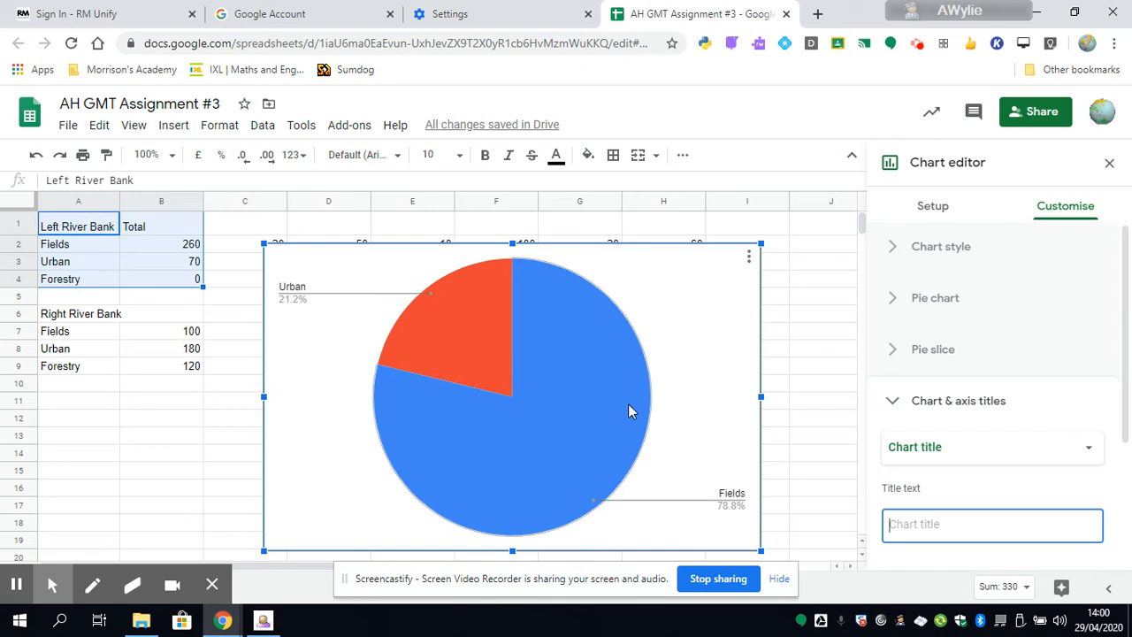
pyautogui.write('Land')
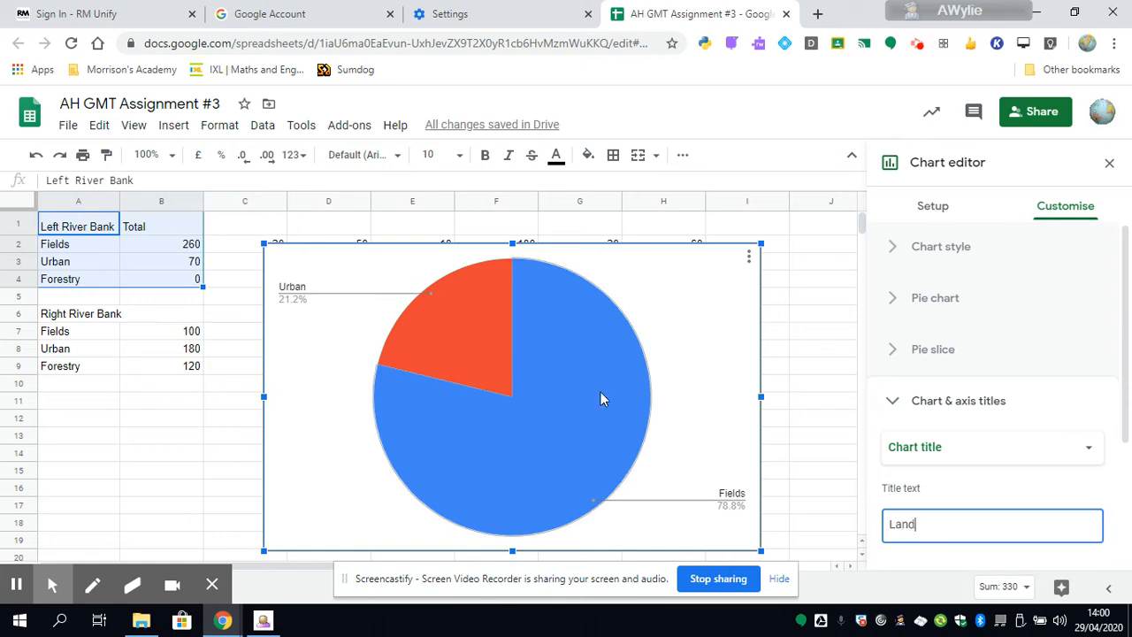
pyautogui.write(' use on the Left River Bank')
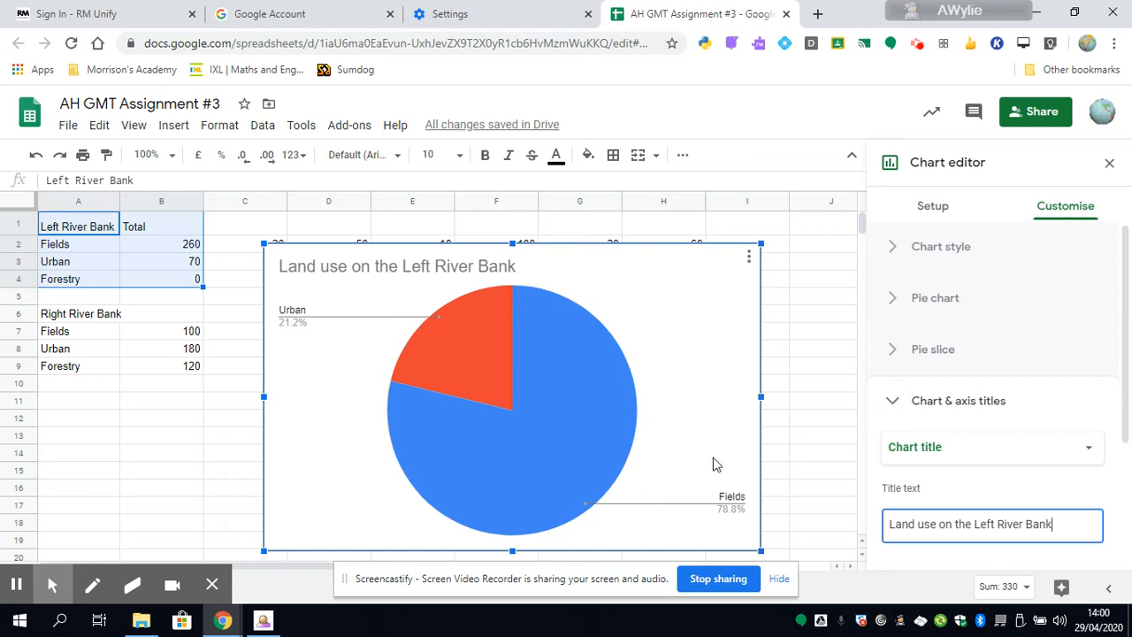
# Step: Shrink the Left River Bank pie chart to about three columns wide and place it below the measurements, around columns G to I
pyautogui.moveTo(761, 550); pyautogui.dragTo(522, 404)
pyautogui.moveTo(481, 306); pyautogui.dragTo(781, 330)
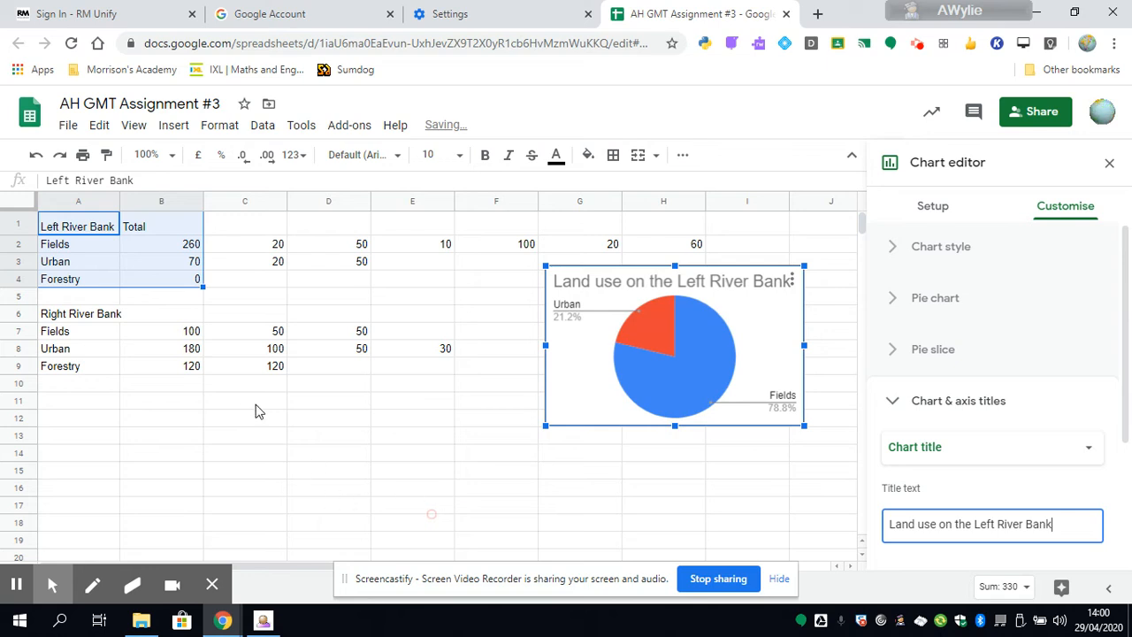
pyautogui.click(228, 390)
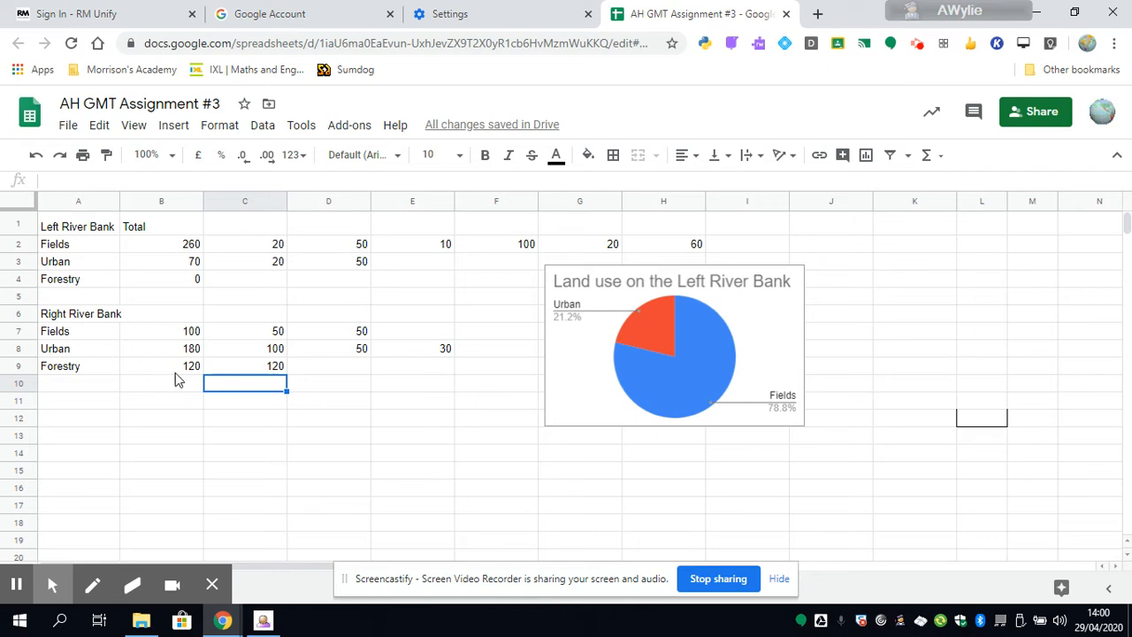
# Step: Insert a pie chart from the Right River Bank range A6:B9 and move it beside the Left River Bank chart
pyautogui.moveTo(80, 314); pyautogui.dragTo(174, 372)
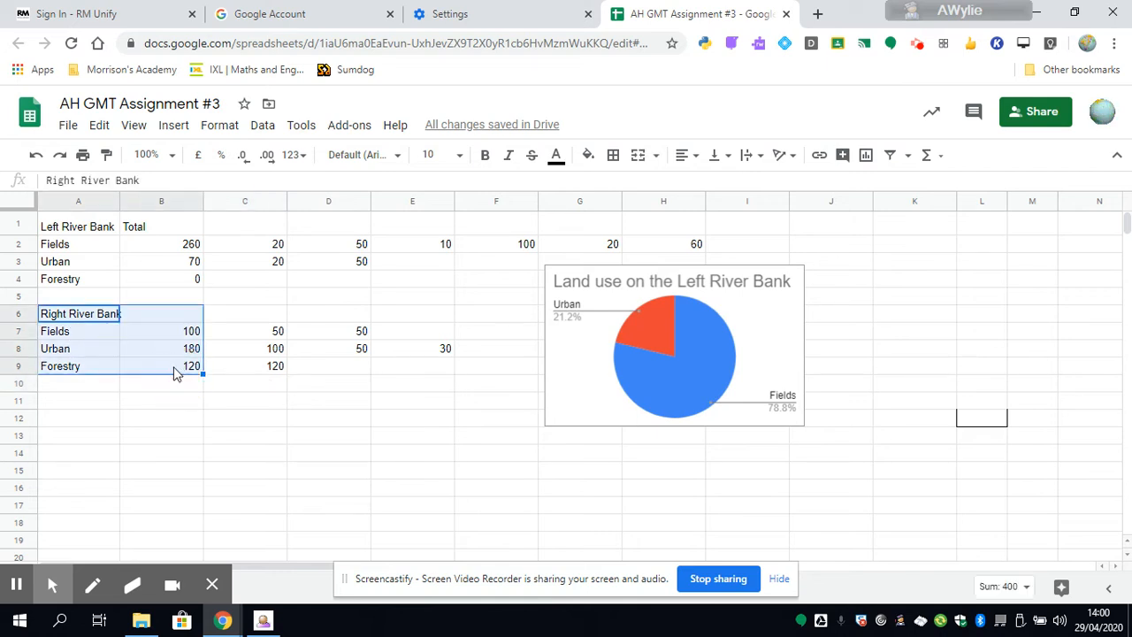
pyautogui.click(173, 125)
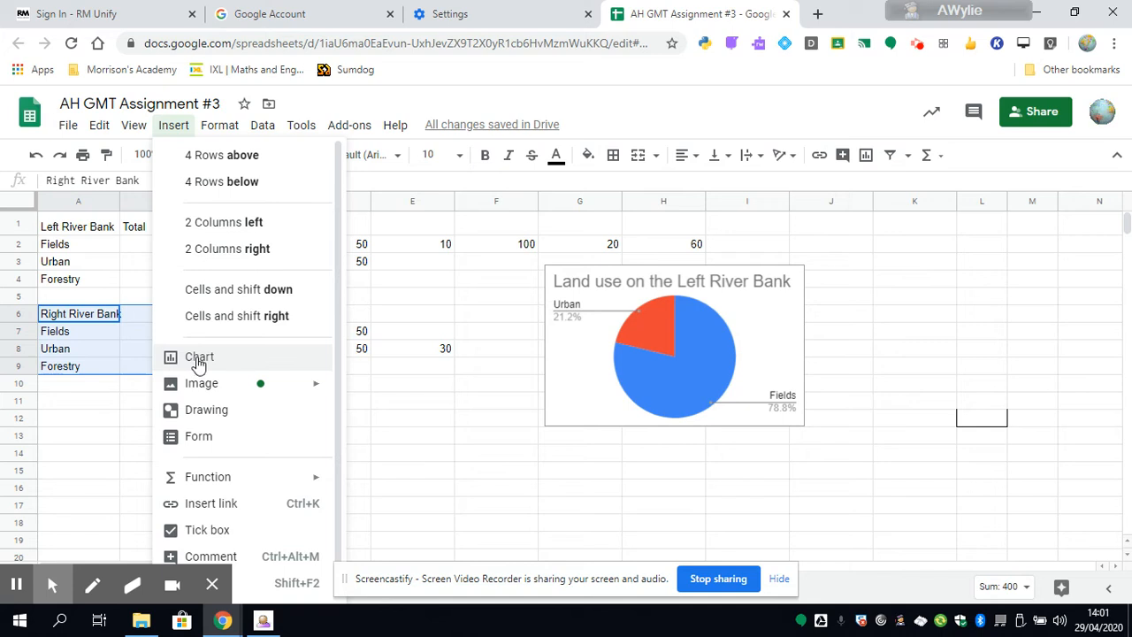
pyautogui.press('Escape')
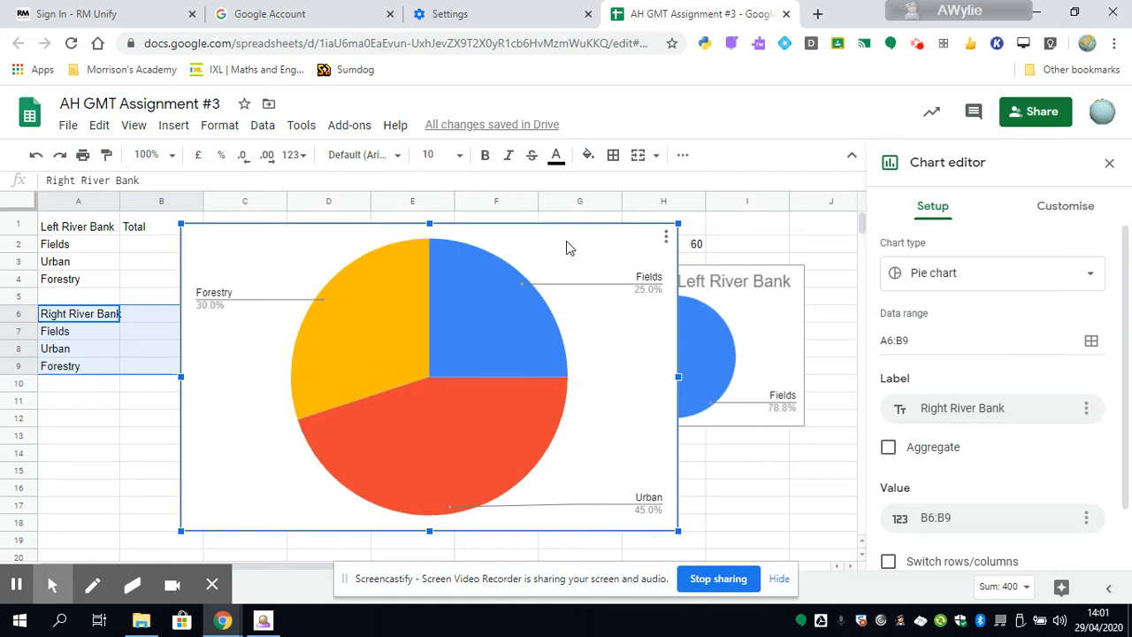
pyautogui.moveTo(531, 245); pyautogui.dragTo(373, 262)
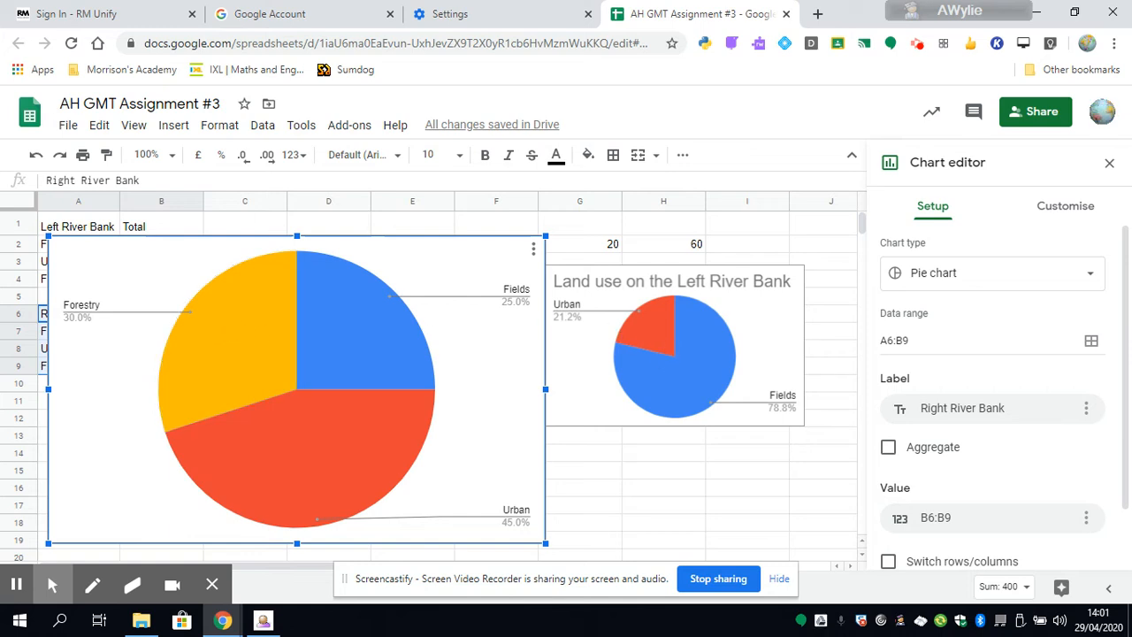
# Step: Set the Right River Bank pie chart's title to "Land use on the Right River Bank"
pyautogui.doubleClick(369, 356)
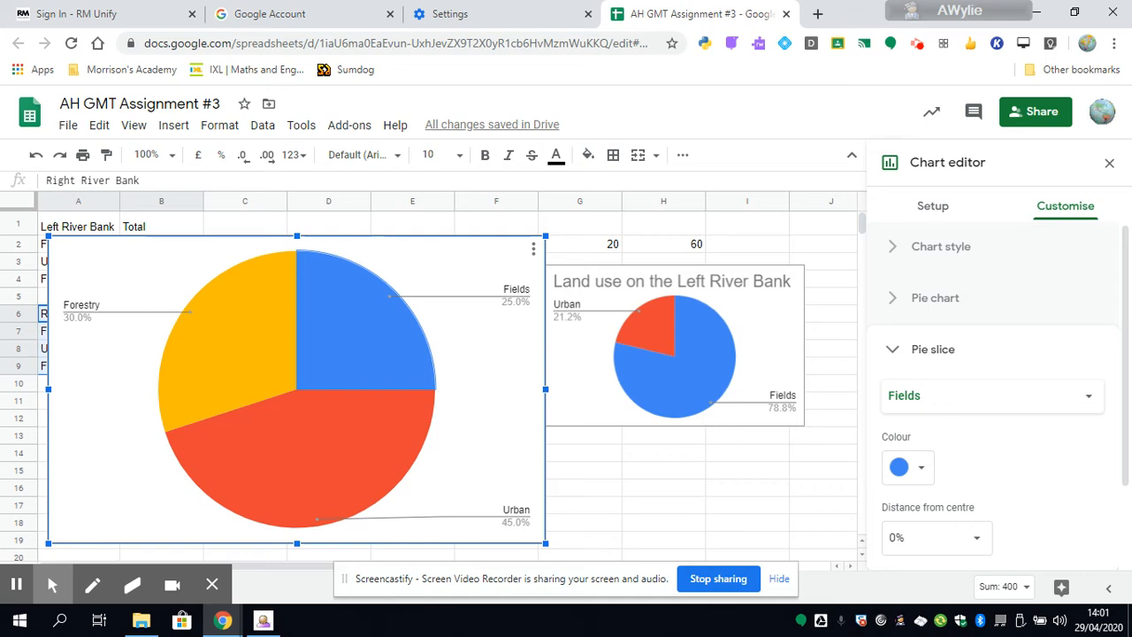
pyautogui.click(895, 352)
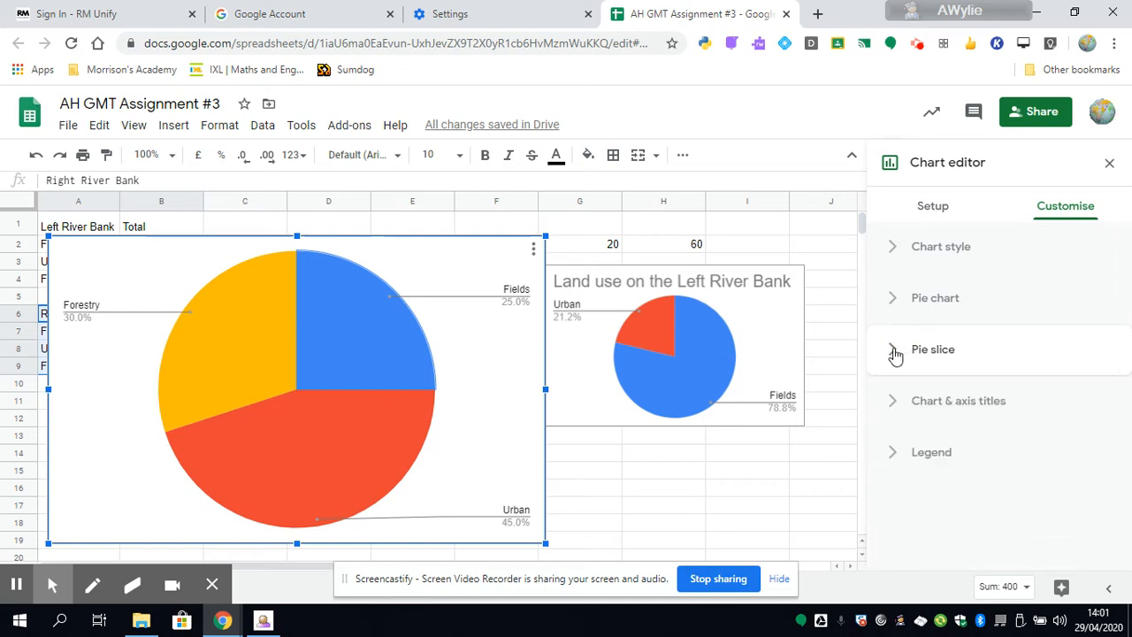
pyautogui.click(893, 403)
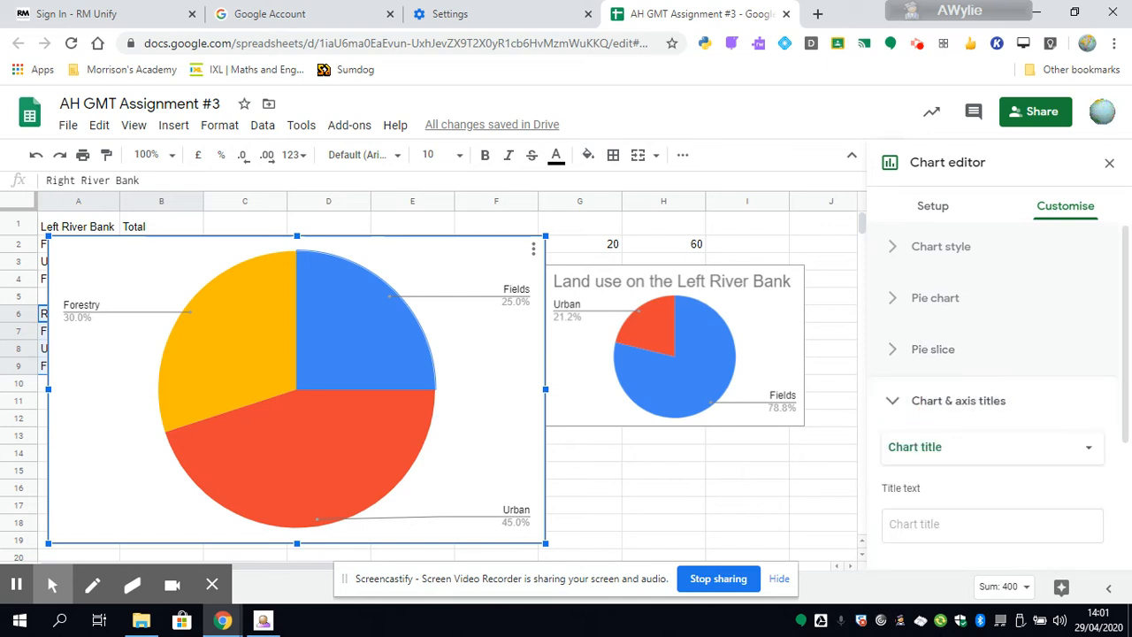
pyautogui.click(902, 528)
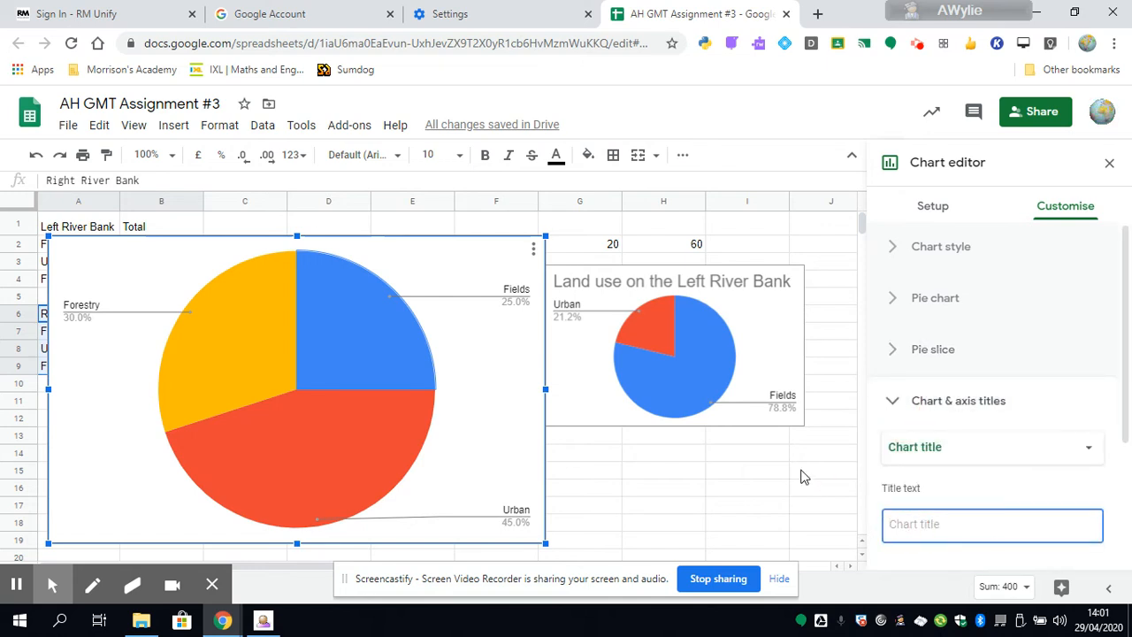
pyautogui.write('Land use on ')
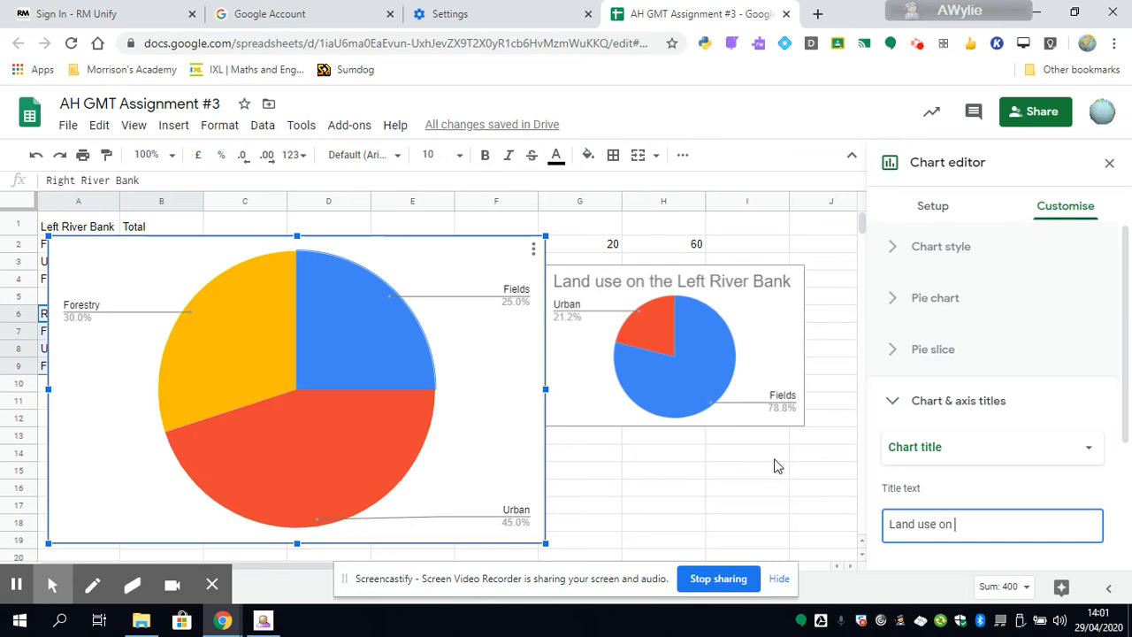
pyautogui.write('the Right River Bank')
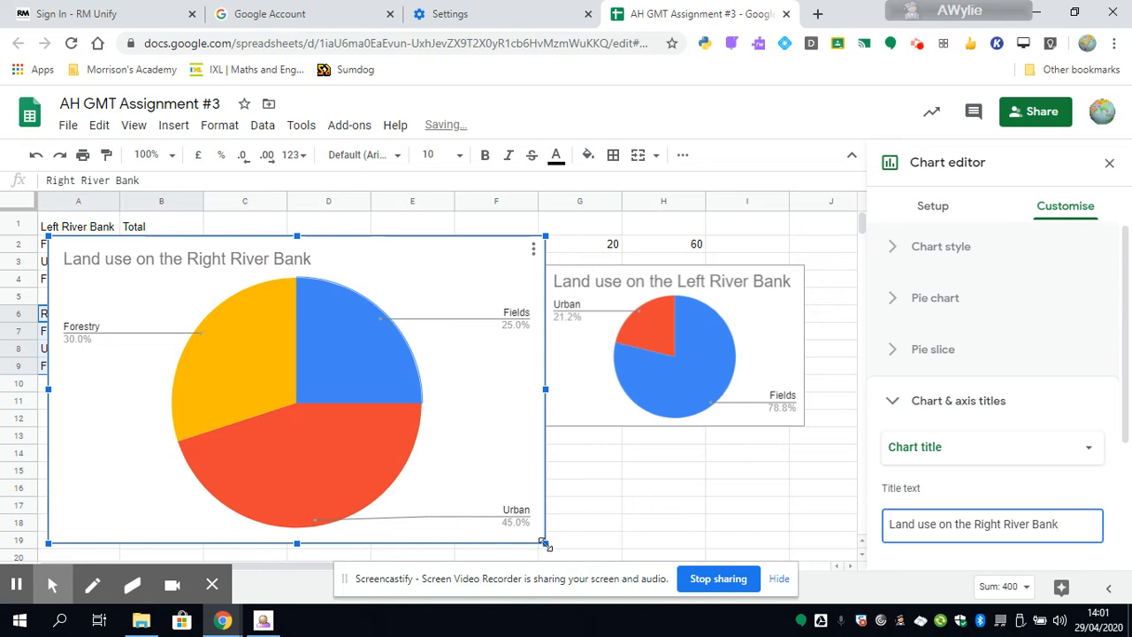
# Step: Shrink the Right River Bank chart to about three and a half columns wide and place it below the measurements, around columns C to F
pyautogui.moveTo(545, 543); pyautogui.dragTo(313, 395)
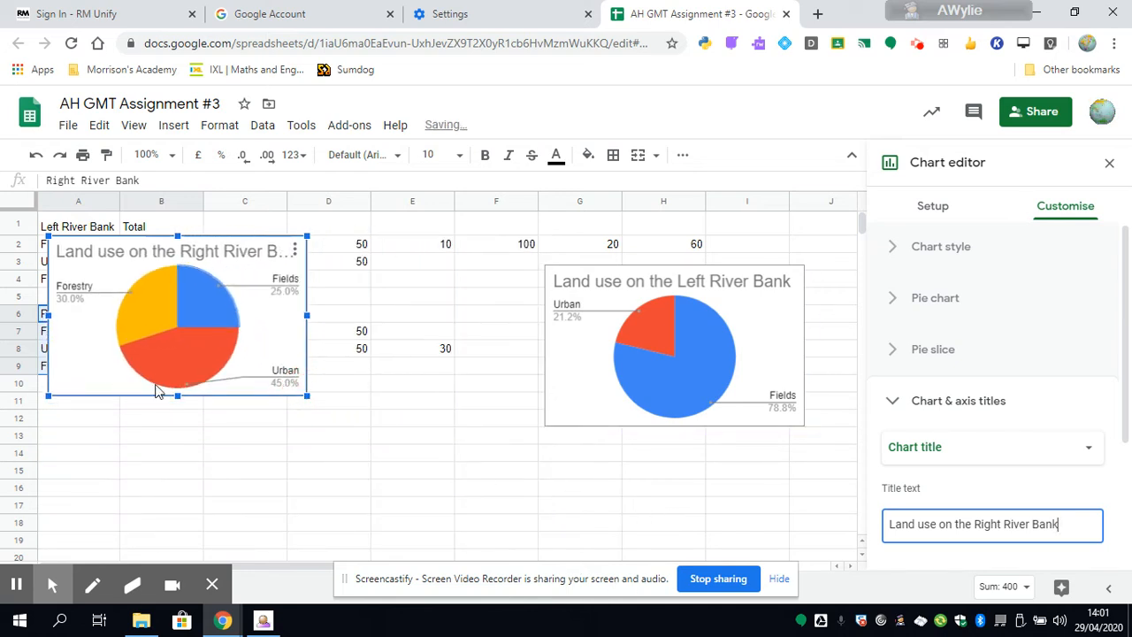
pyautogui.click(215, 406)
pyautogui.moveTo(215, 406); pyautogui.dragTo(434, 435)
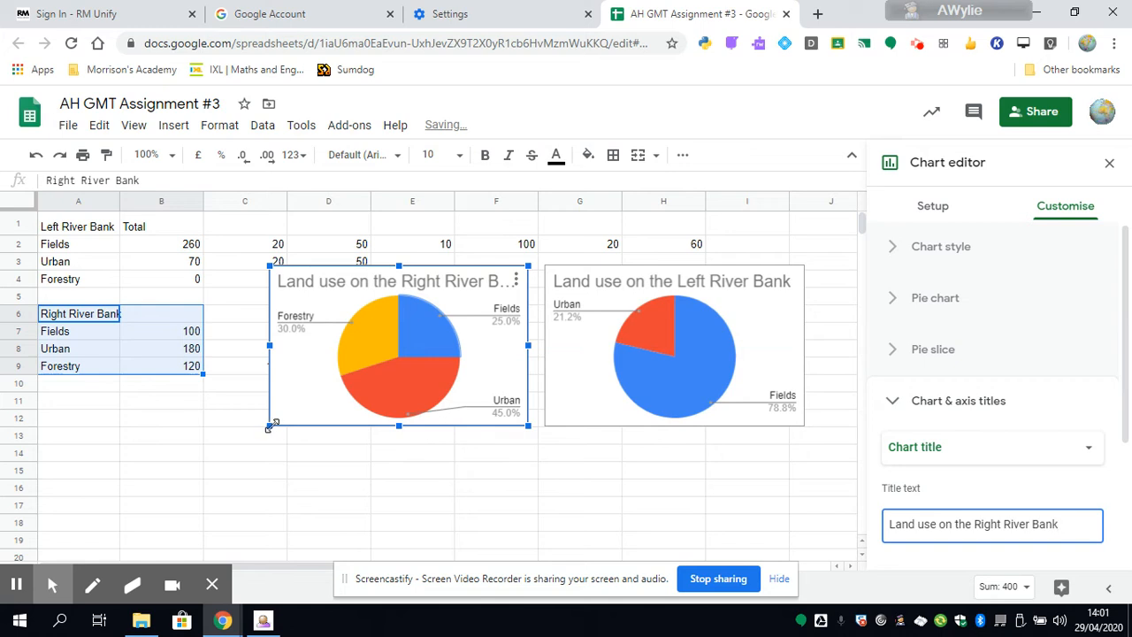
pyautogui.moveTo(270, 426); pyautogui.dragTo(246, 439)
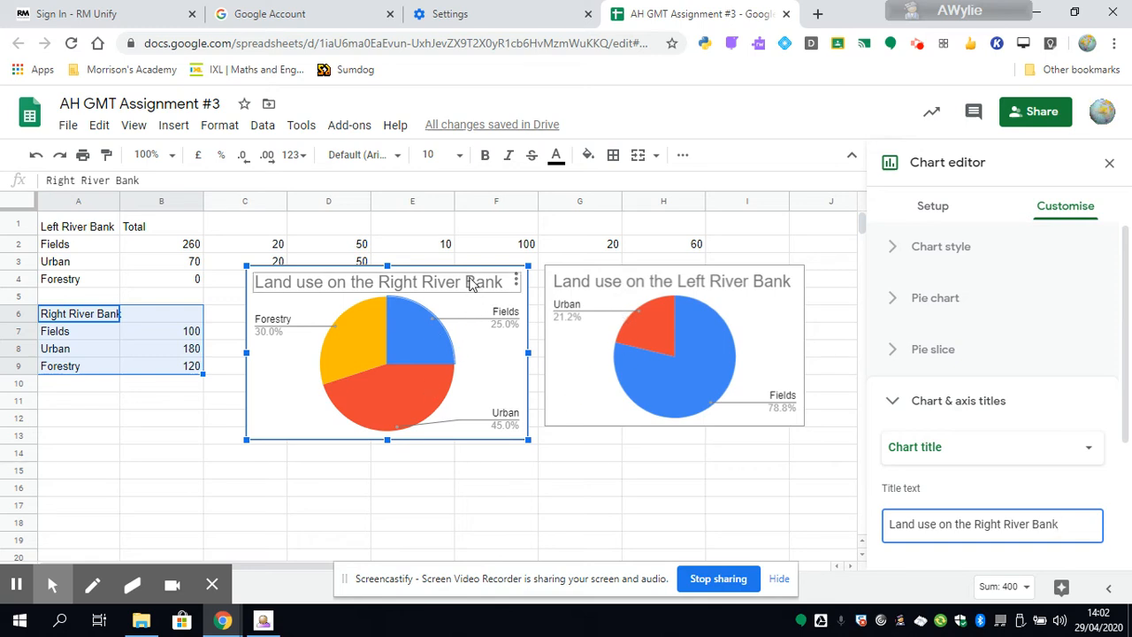
pyautogui.moveTo(451, 283); pyautogui.dragTo(431, 393)
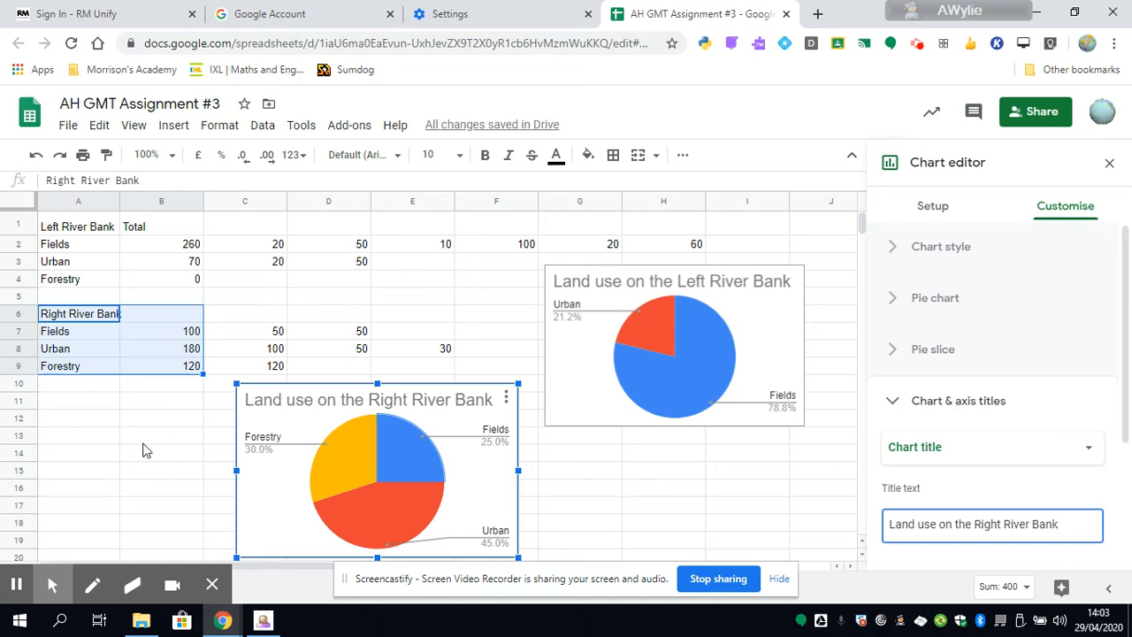
pyautogui.click(18, 585)
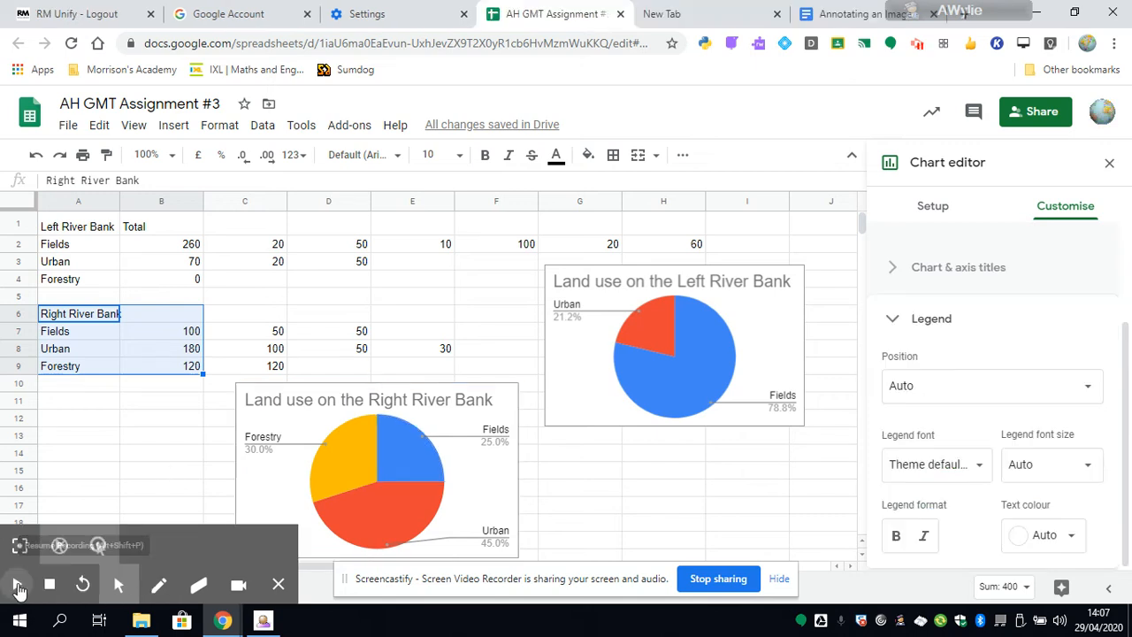
pyautogui.click(18, 585)
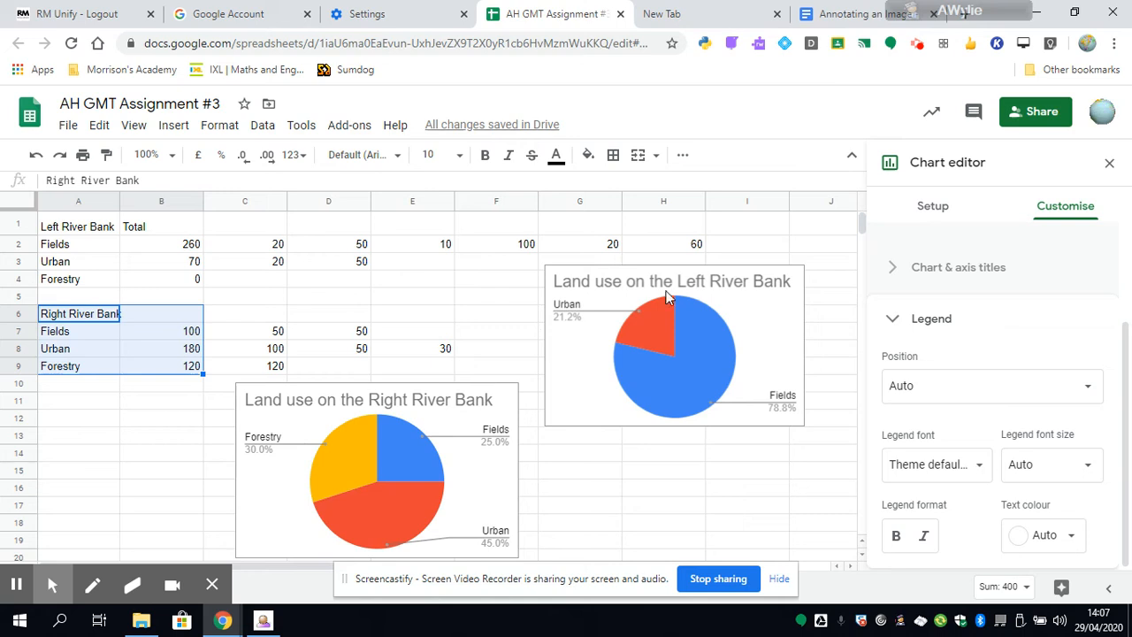
# Step: Copy the Left River Bank pie chart and switch to the "Annotating an Image" document in Google Docs
pyautogui.click(553, 354)
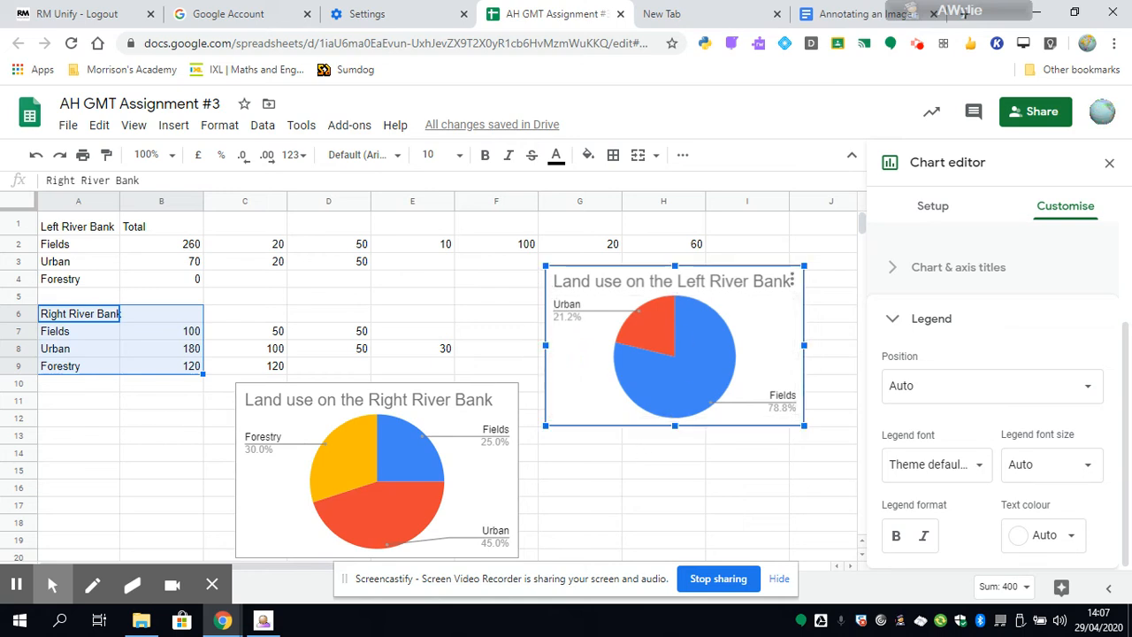
pyautogui.click(98, 127)
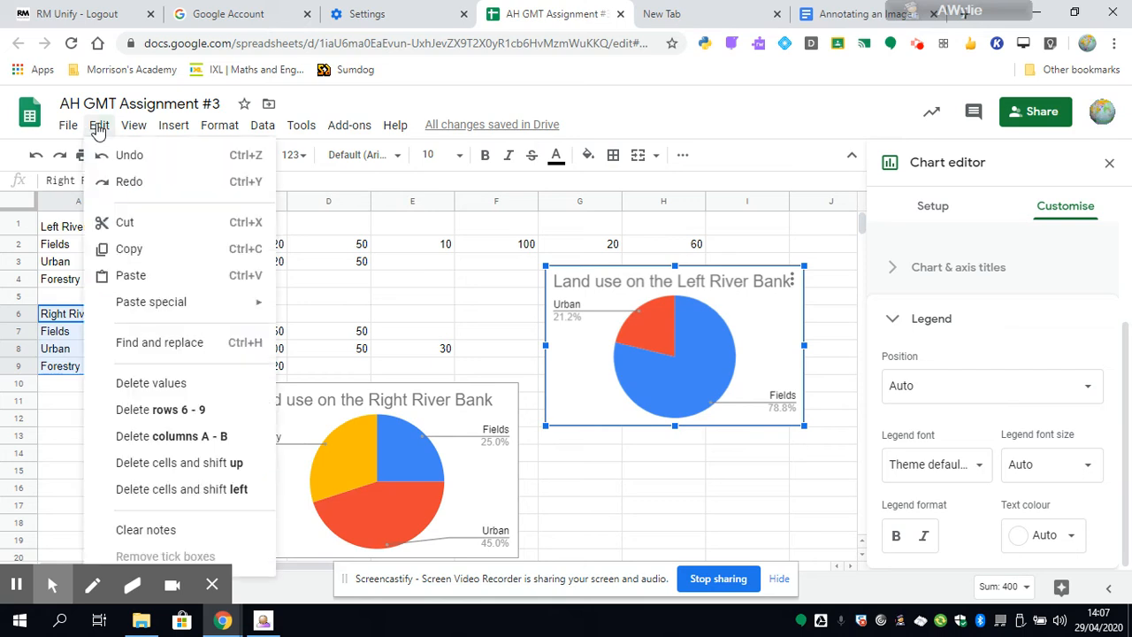
pyautogui.click(128, 253)
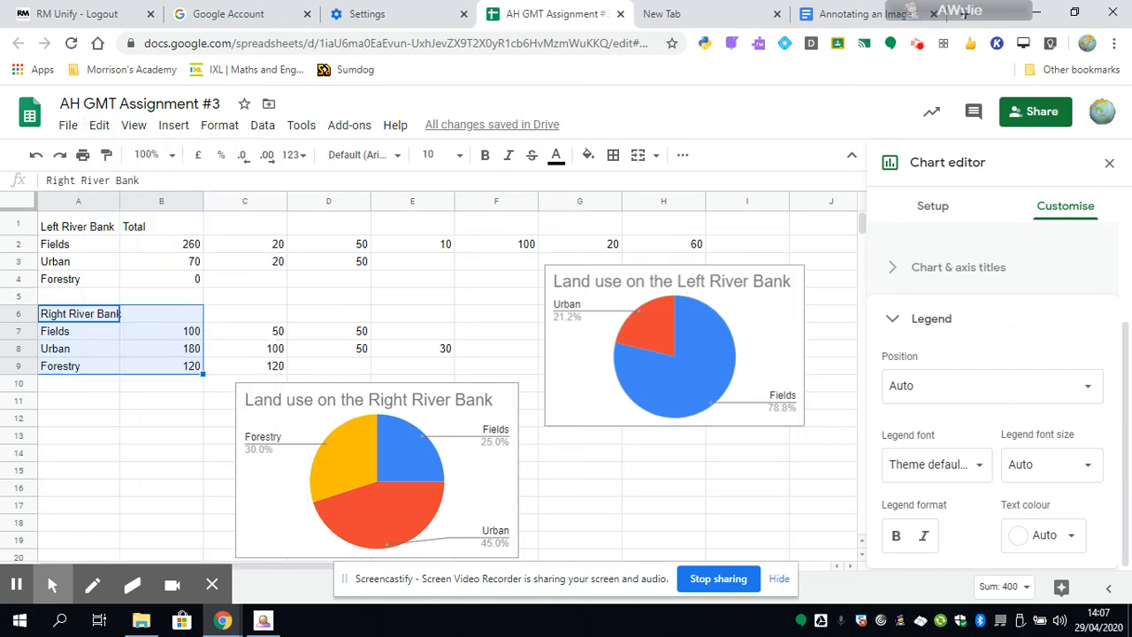
pyautogui.click(831, 19)
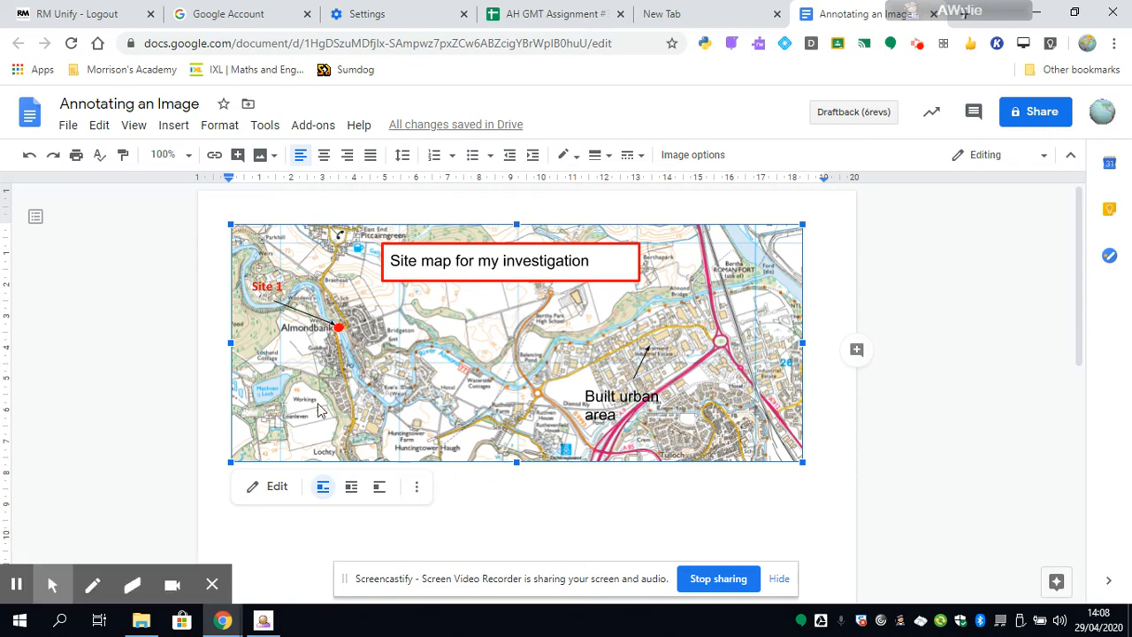
pyautogui.click(174, 126)
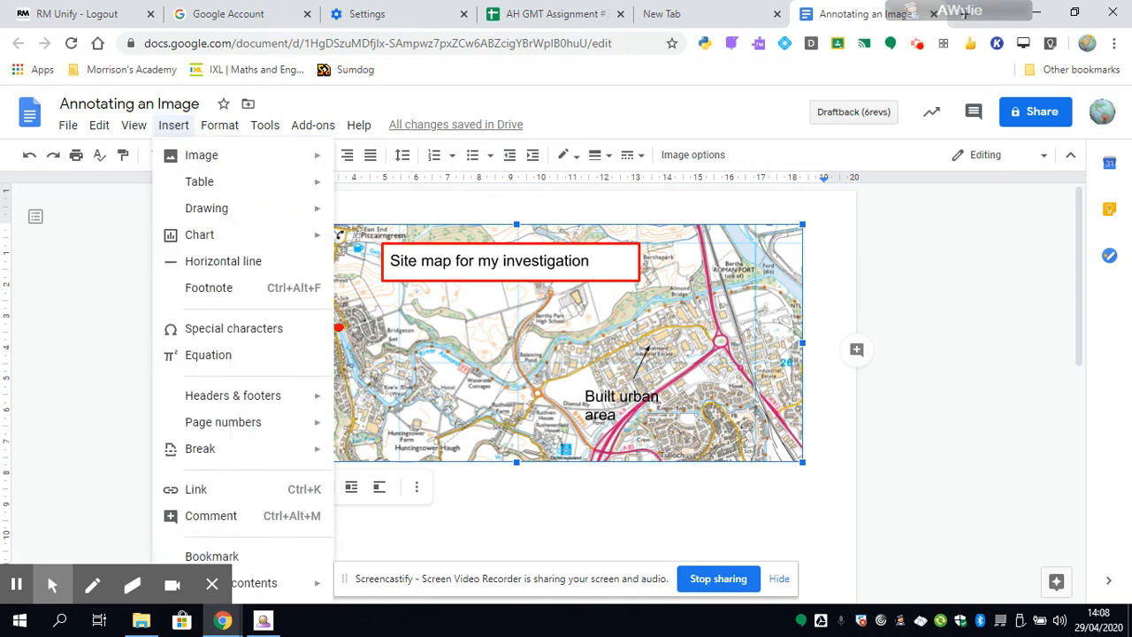
pyautogui.moveTo(202, 212)
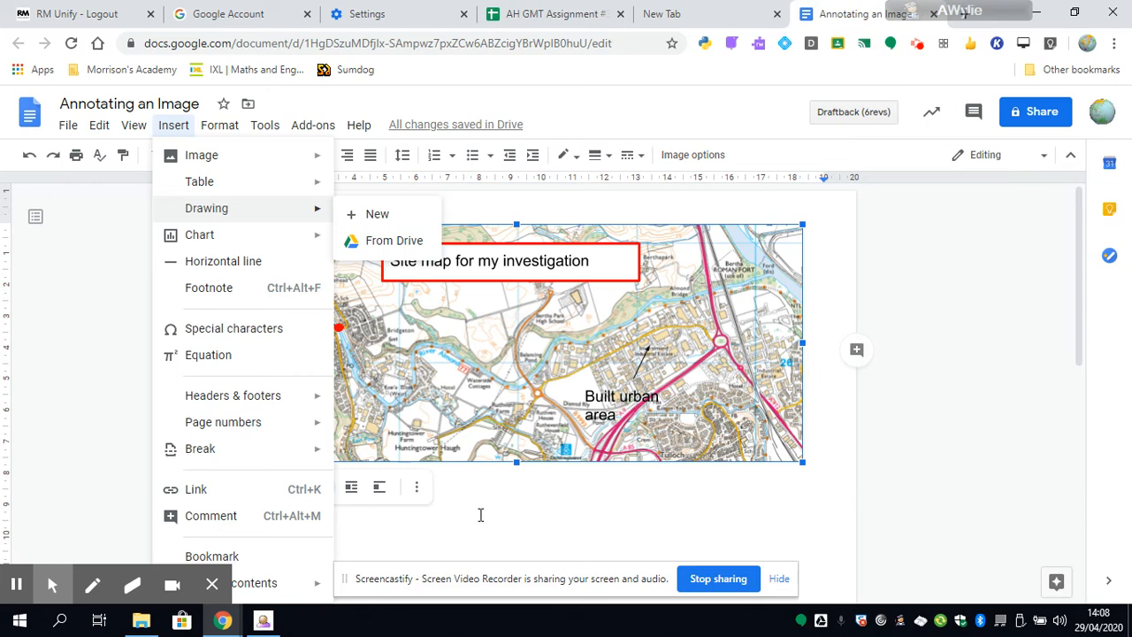
pyautogui.click(382, 530)
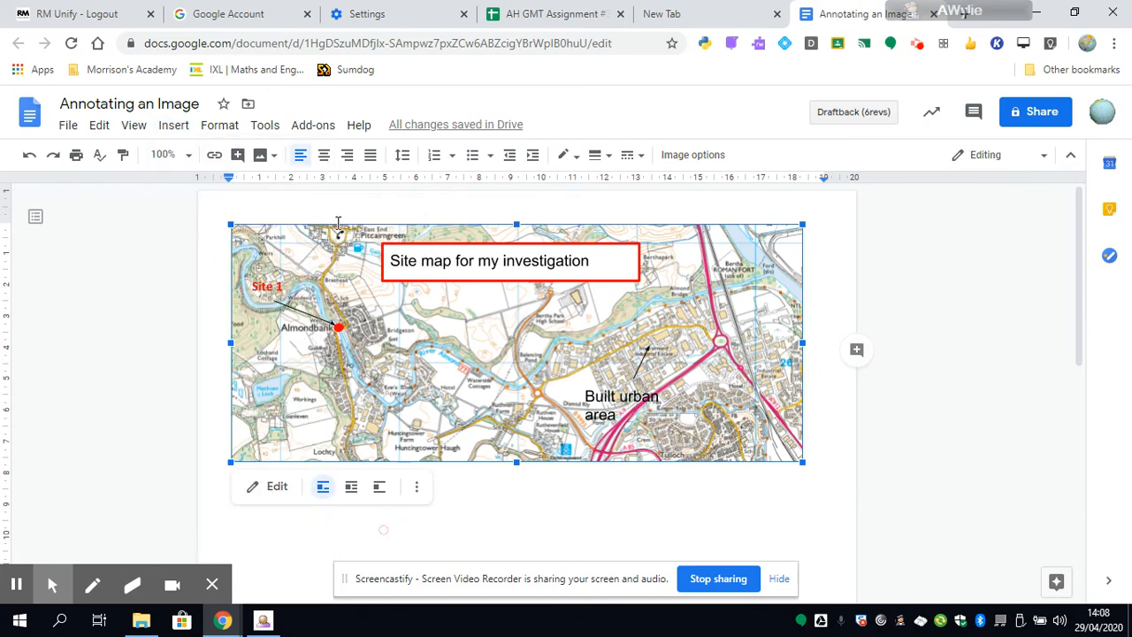
# Step: Open the site map drawing for editing and paste the copied Left River Bank chart into it unlinked
pyautogui.click(492, 334)
pyautogui.doubleClick(468, 323)
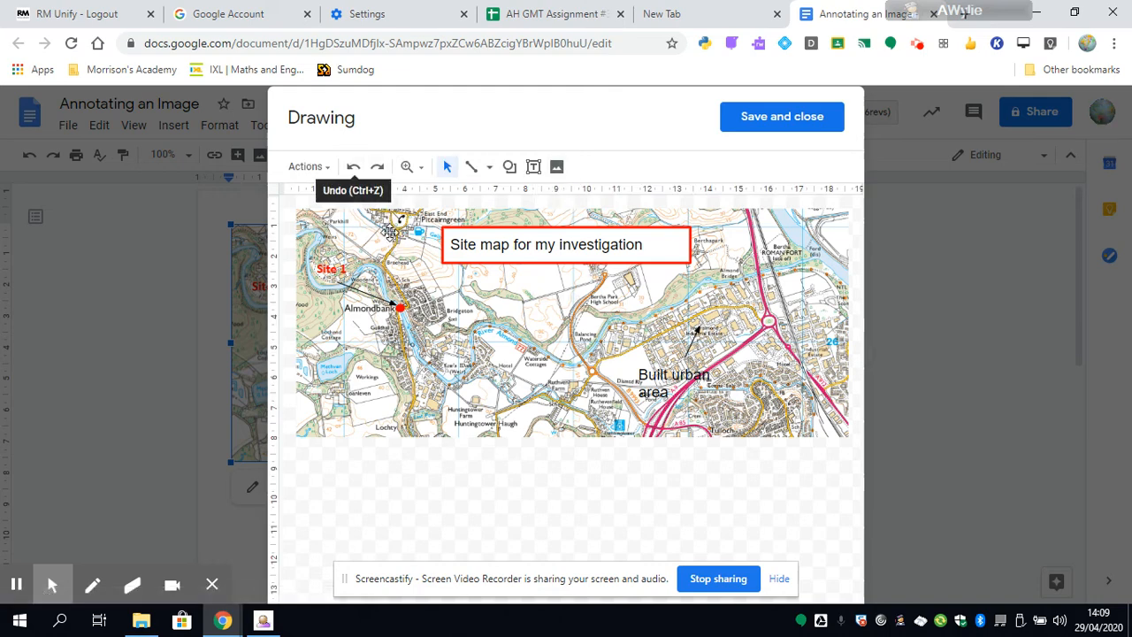
pyautogui.click(328, 168)
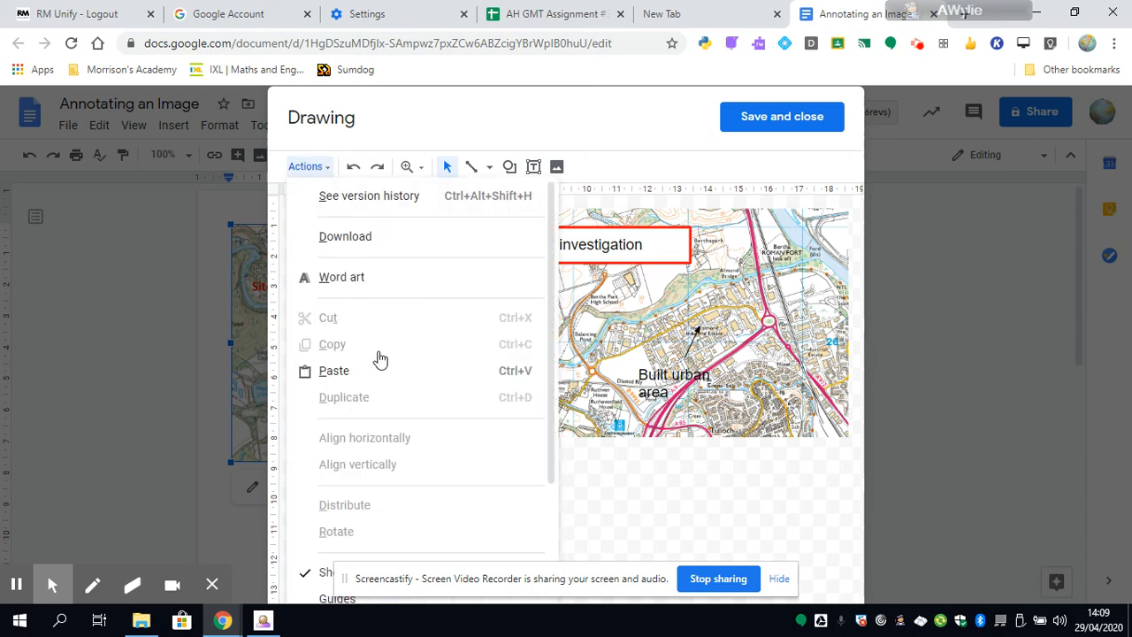
pyautogui.click(336, 371)
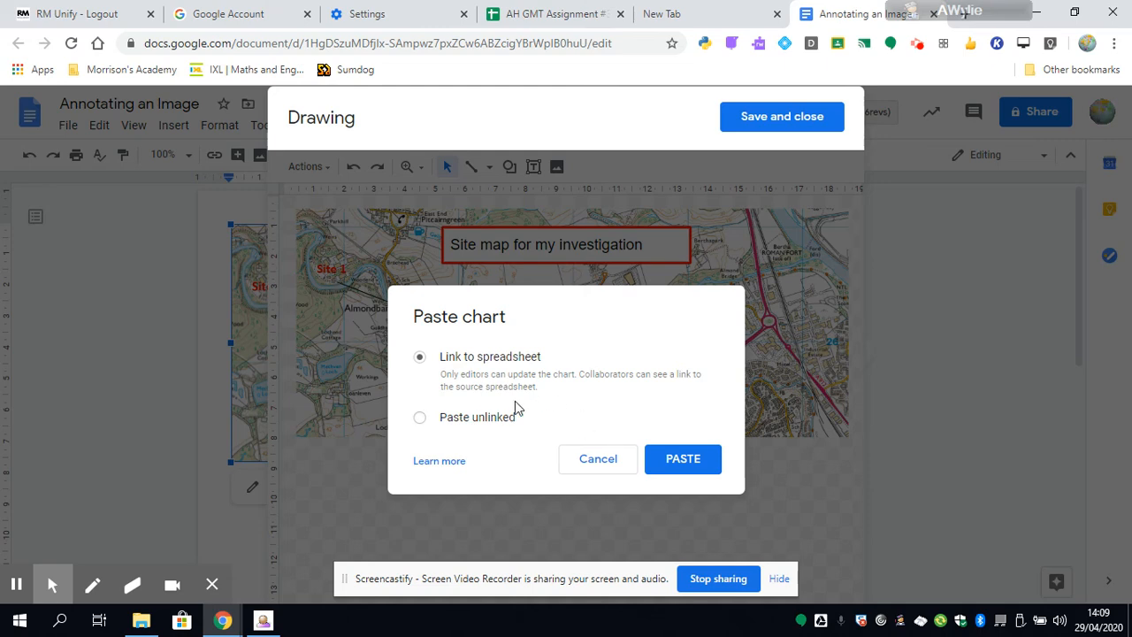
pyautogui.click(420, 417)
pyautogui.click(676, 461)
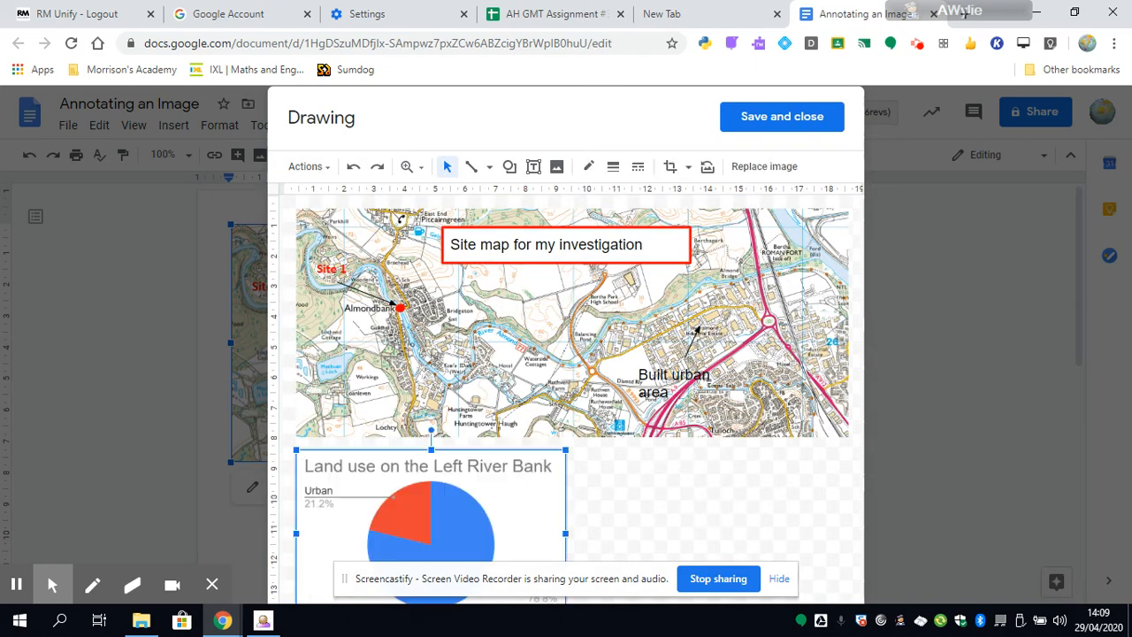
# Step: Shrink the pasted Left River Bank chart slightly and move it up to overlap the map's lower-left edge
pyautogui.moveTo(566, 450); pyautogui.dragTo(520, 487)
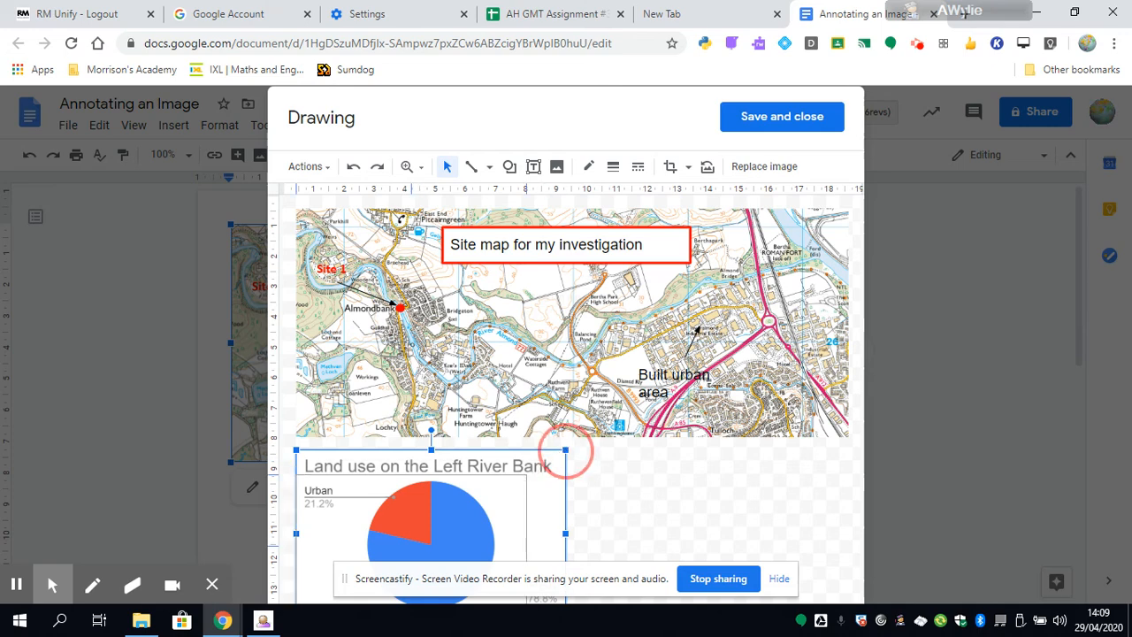
pyautogui.moveTo(566, 450); pyautogui.dragTo(519, 479)
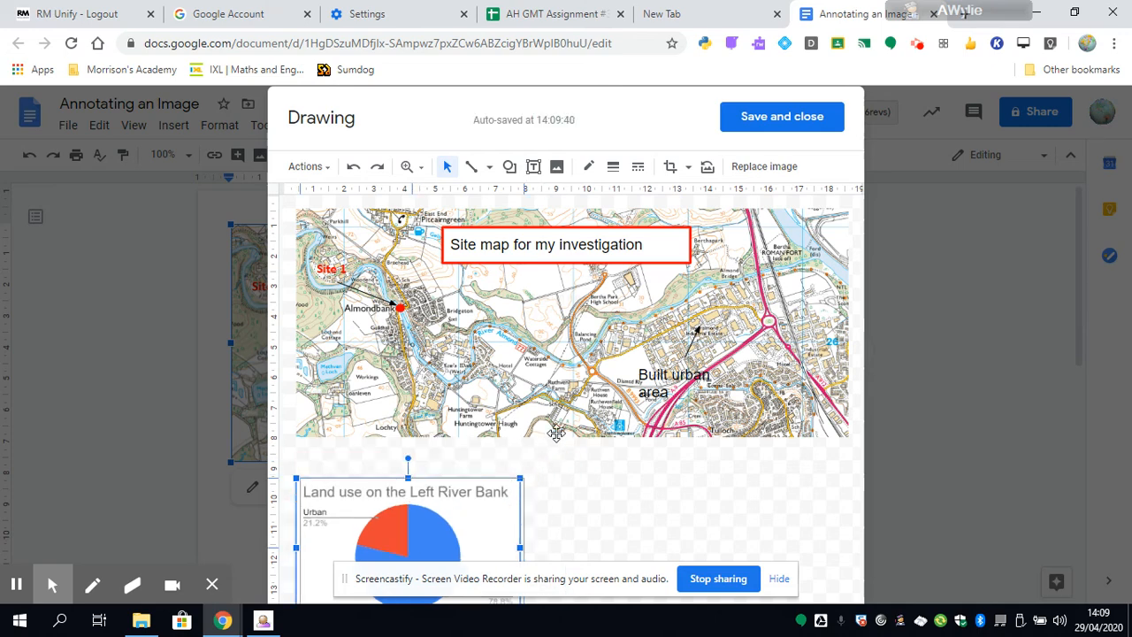
pyautogui.moveTo(557, 433); pyautogui.dragTo(511, 405)
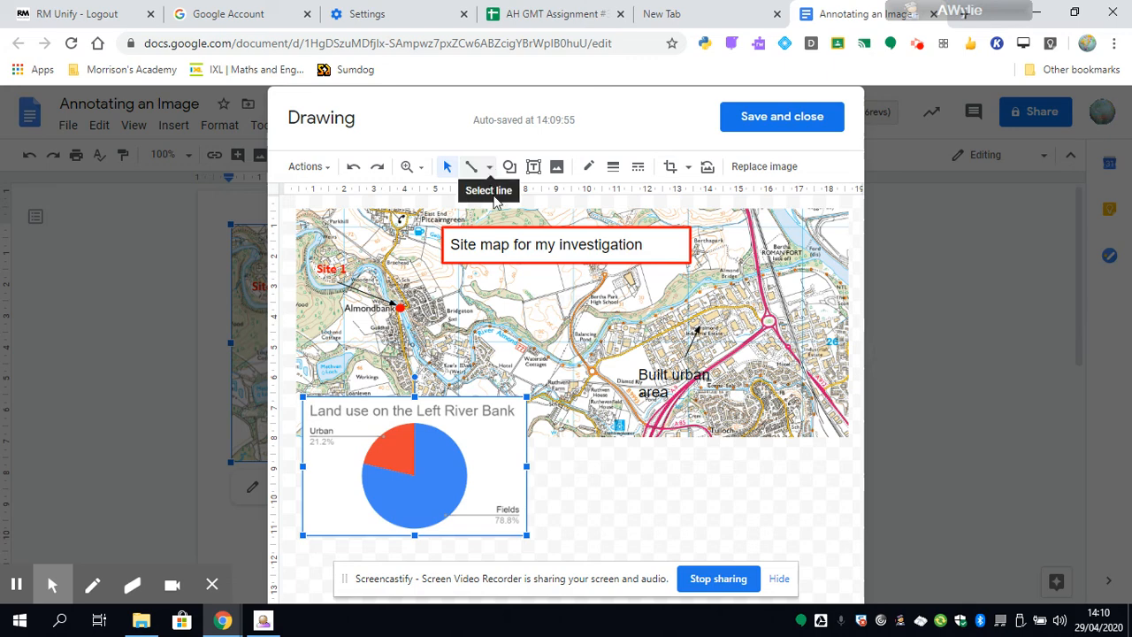
# Step: Draw an arrow from the chart's Urban slice to the built-up area just east of the Site 1 marker at Almondbank
pyautogui.click(490, 167)
pyautogui.click(500, 222)
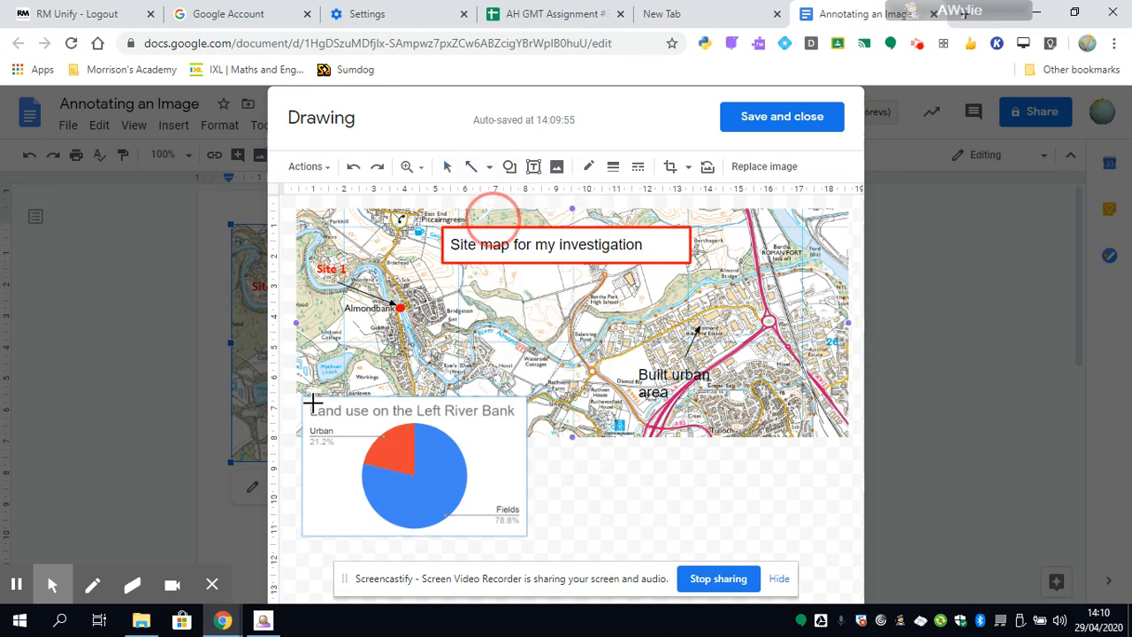
pyautogui.moveTo(313, 393)
pyautogui.mouseDown()
pyautogui.moveTo(404, 313)
pyautogui.moveTo(429, 309)
pyautogui.mouseUp()
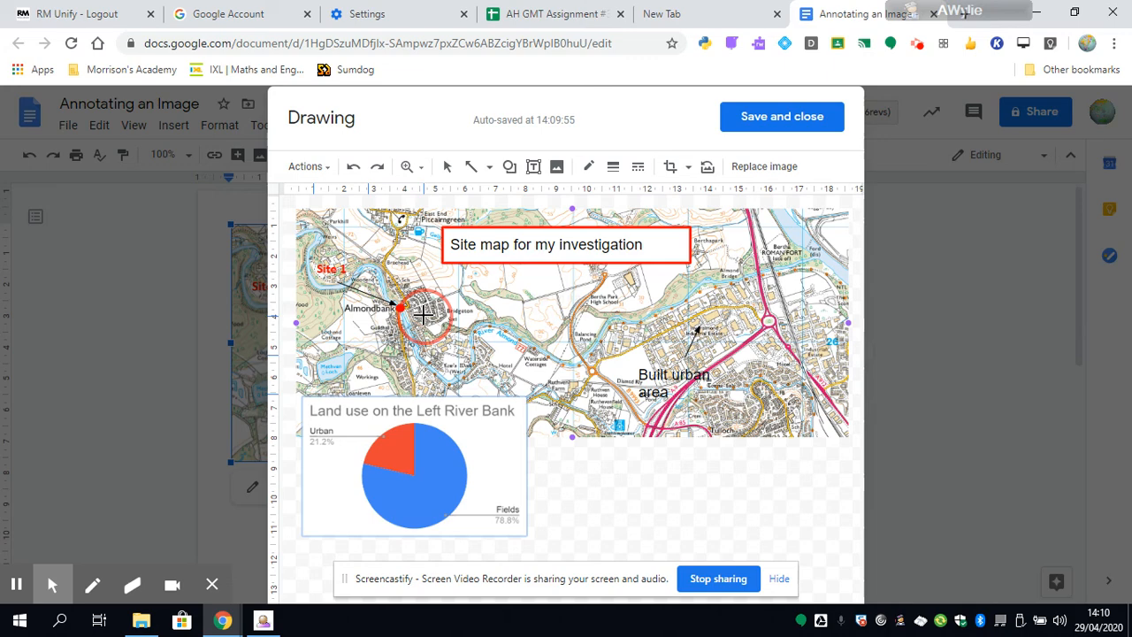
pyautogui.moveTo(424, 314); pyautogui.dragTo(313, 395)
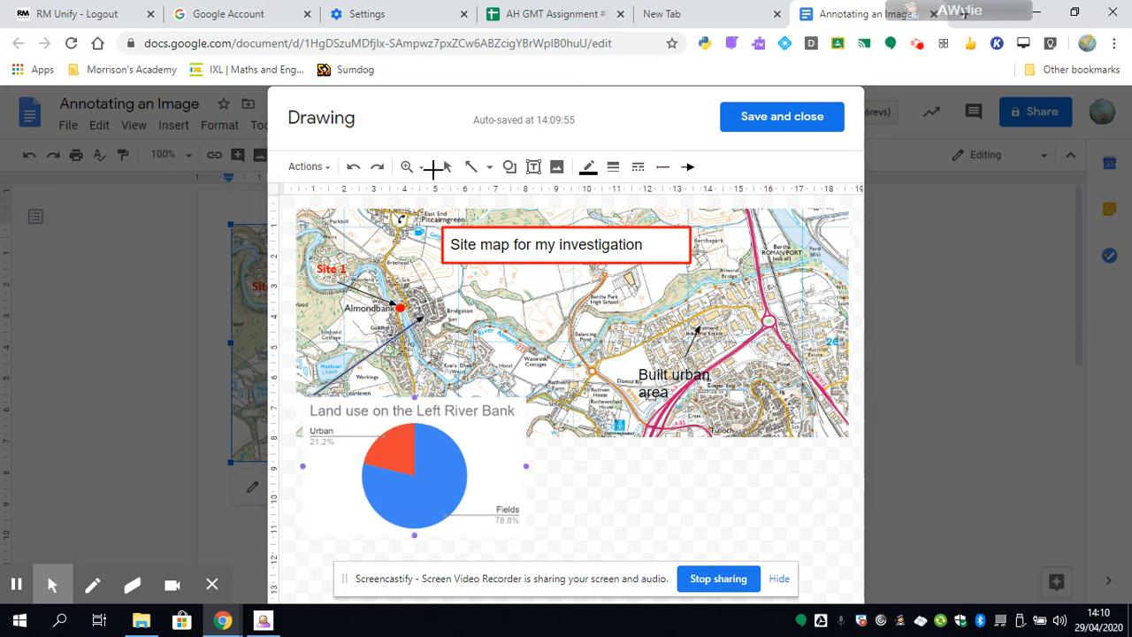
pyautogui.click(447, 166)
pyautogui.click(348, 368)
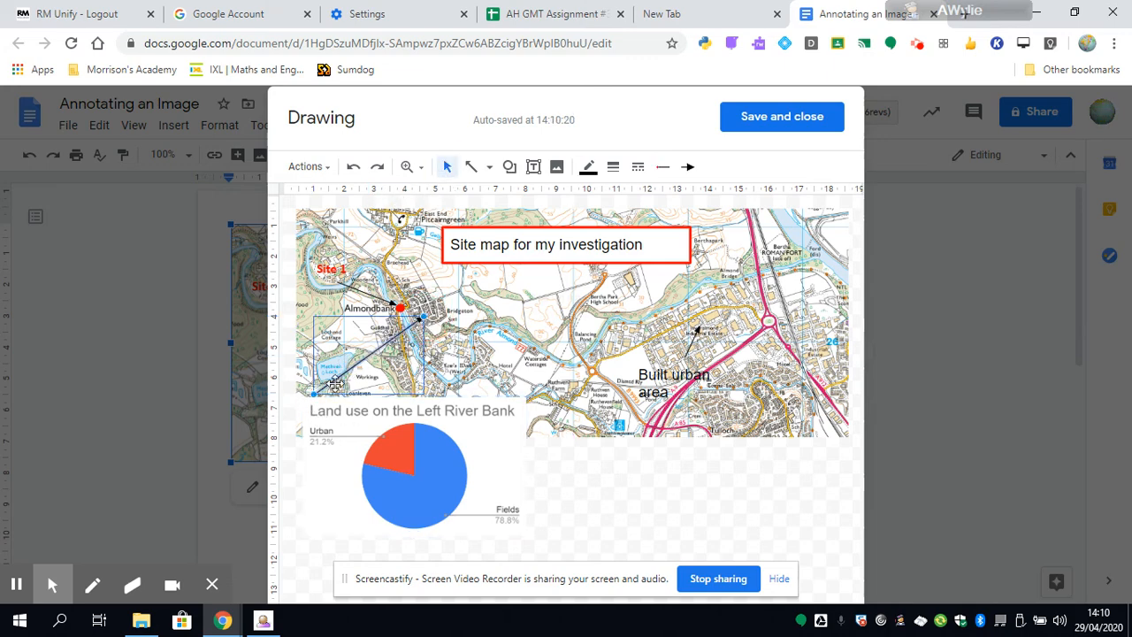
pyautogui.moveTo(312, 394); pyautogui.dragTo(393, 440)
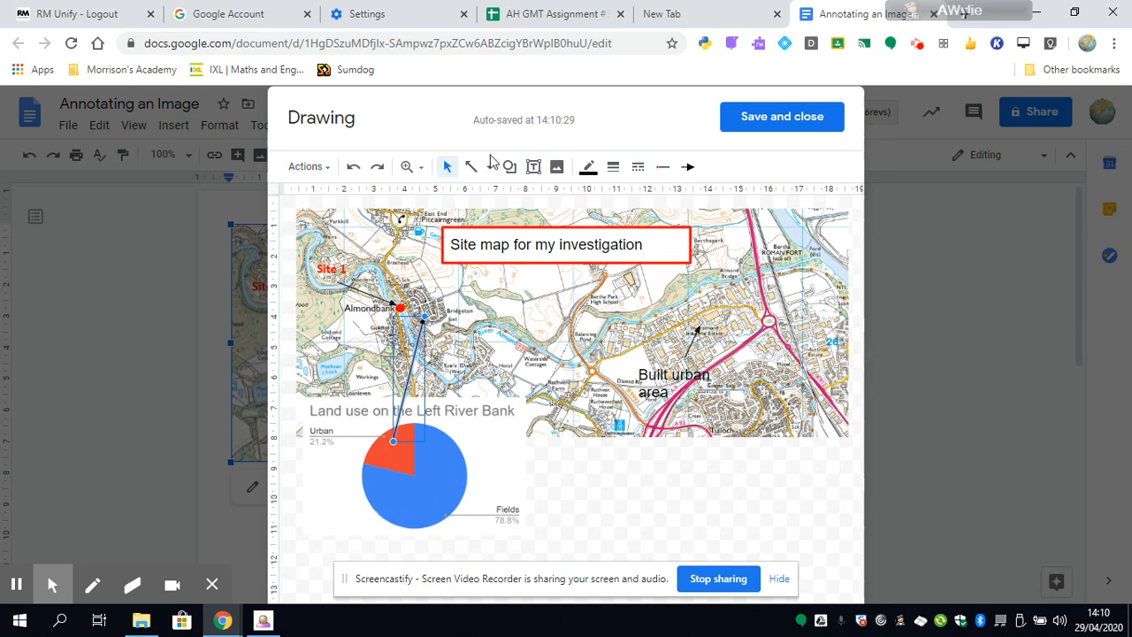
pyautogui.click(471, 168)
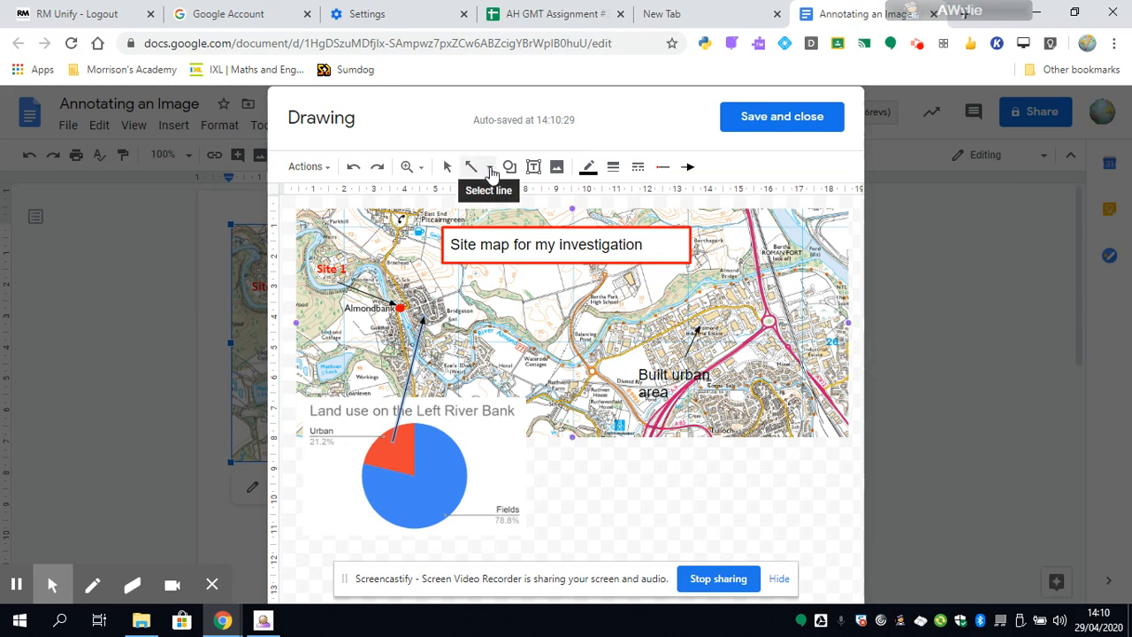
pyautogui.click(490, 170)
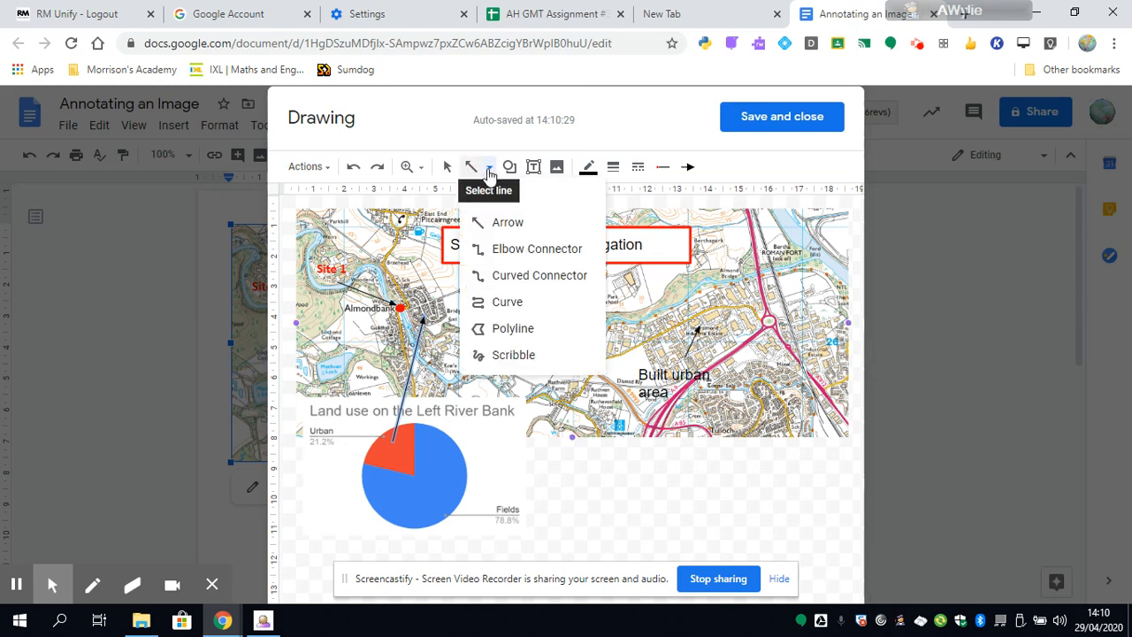
pyautogui.click(485, 225)
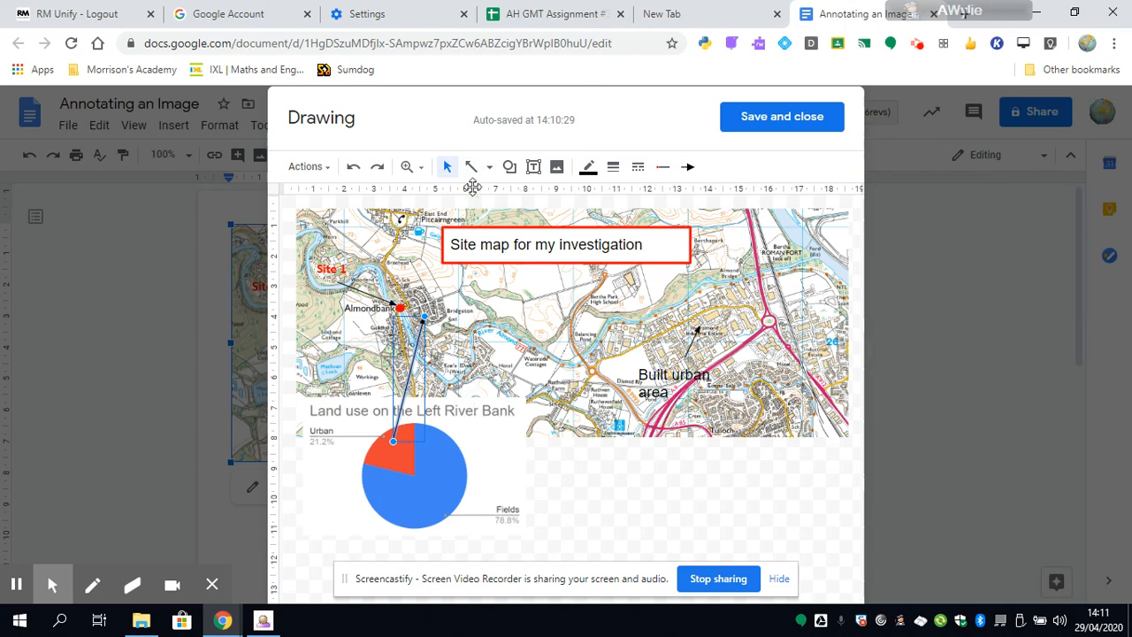
pyautogui.click(469, 167)
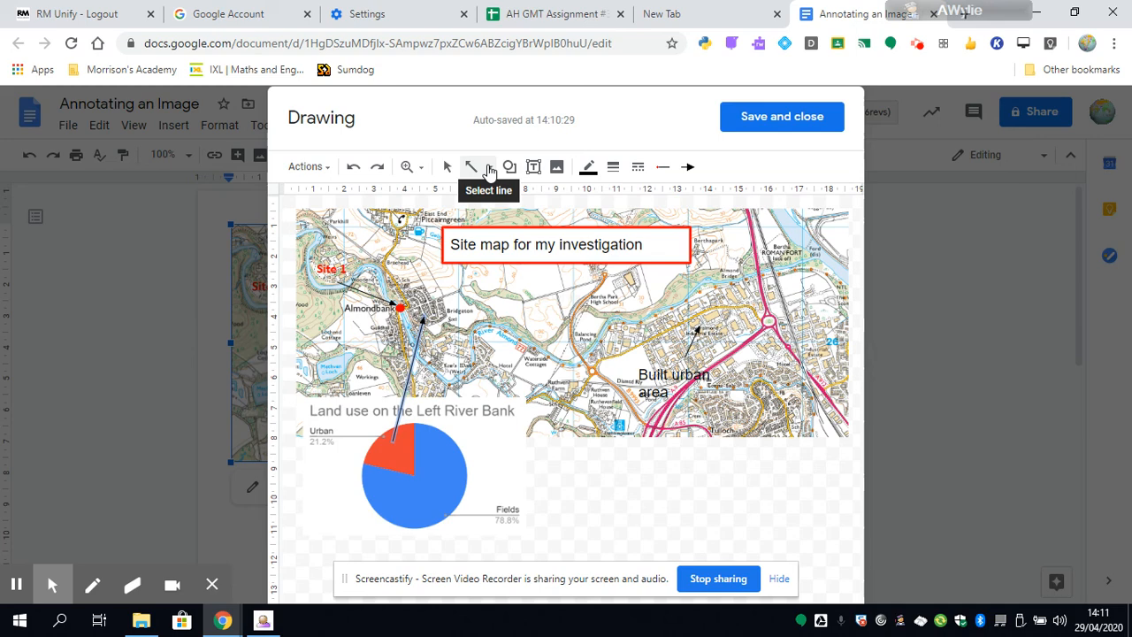
pyautogui.click(489, 168)
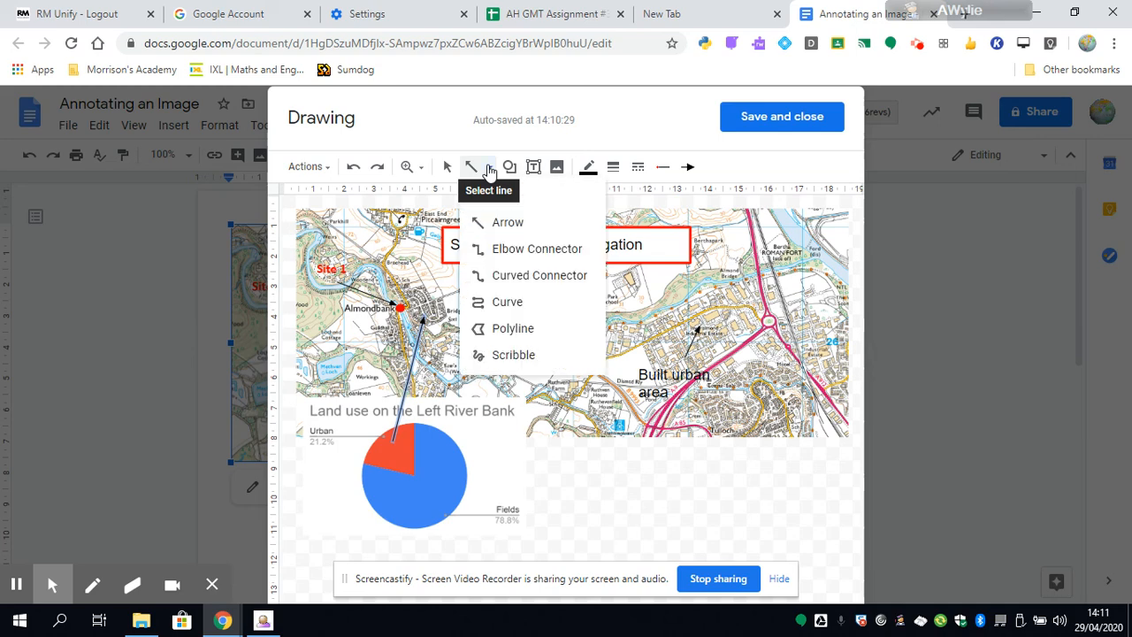
pyautogui.click(493, 231)
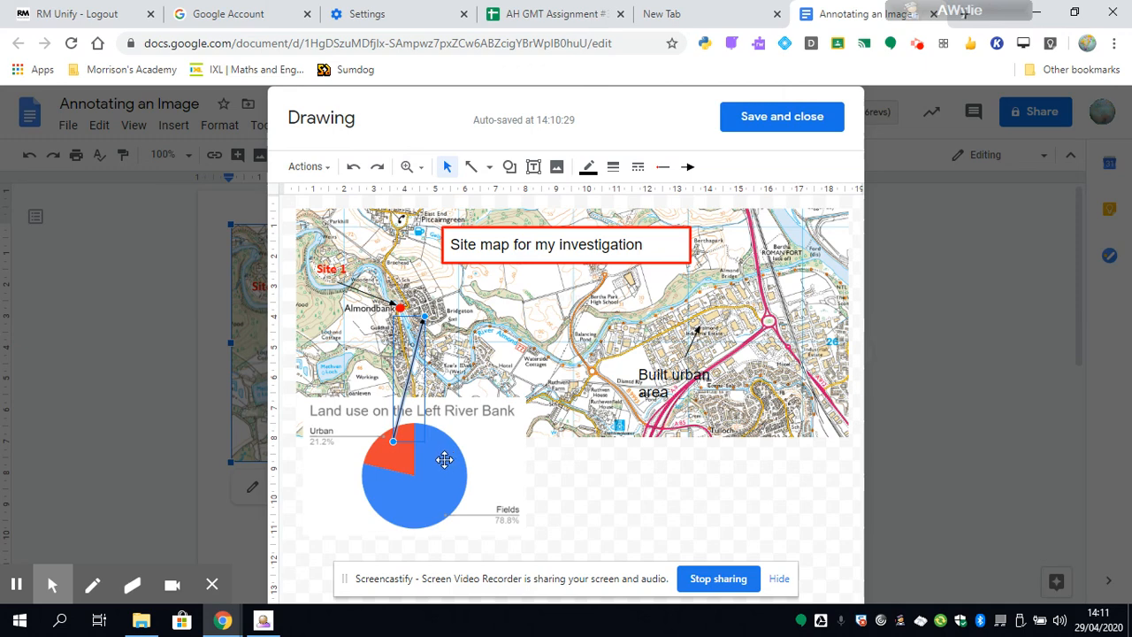
# Step: Draw an arrow from the chart's Fields slice to the open fields just north of the River Almond, east of Bridgeton
pyautogui.click(490, 459)
pyautogui.click(586, 475)
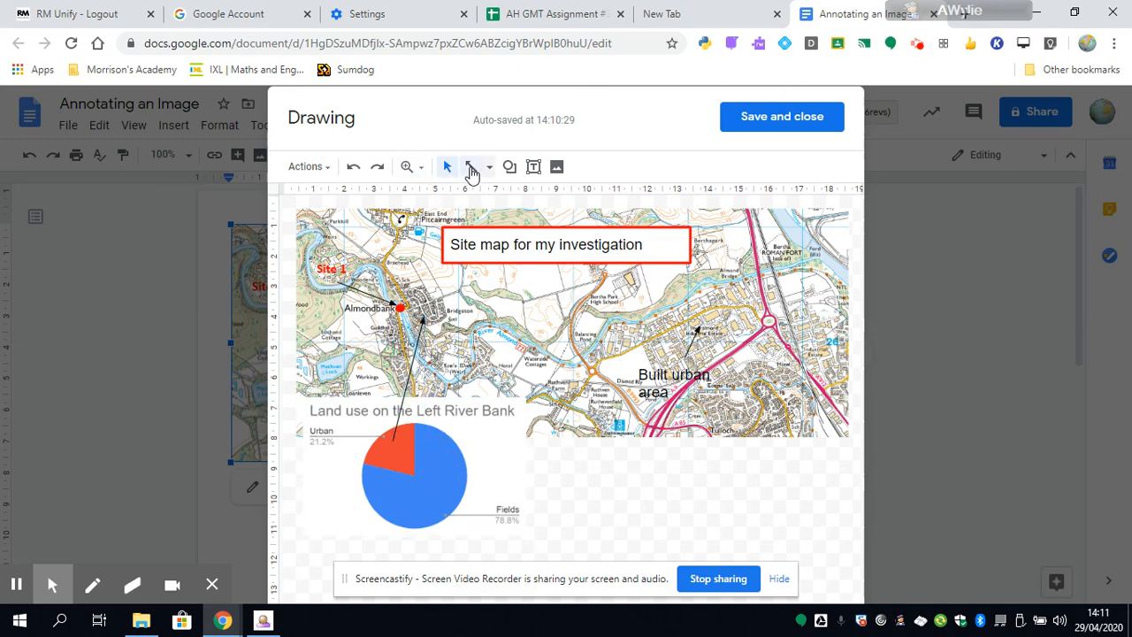
pyautogui.click(453, 424)
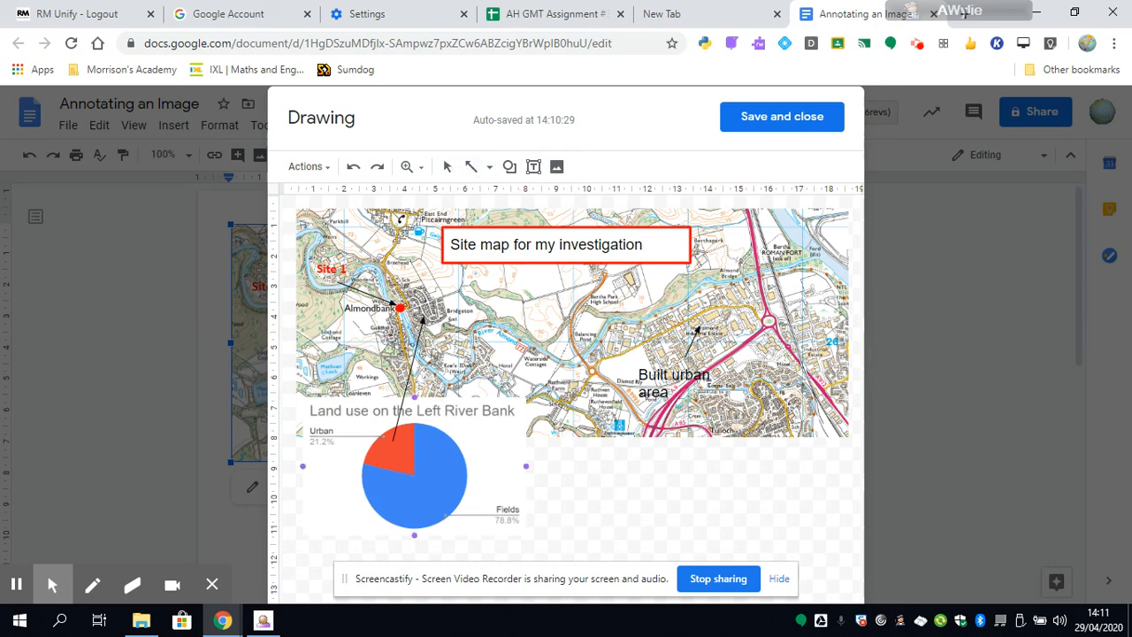
pyautogui.moveTo(450, 442); pyautogui.dragTo(530, 316)
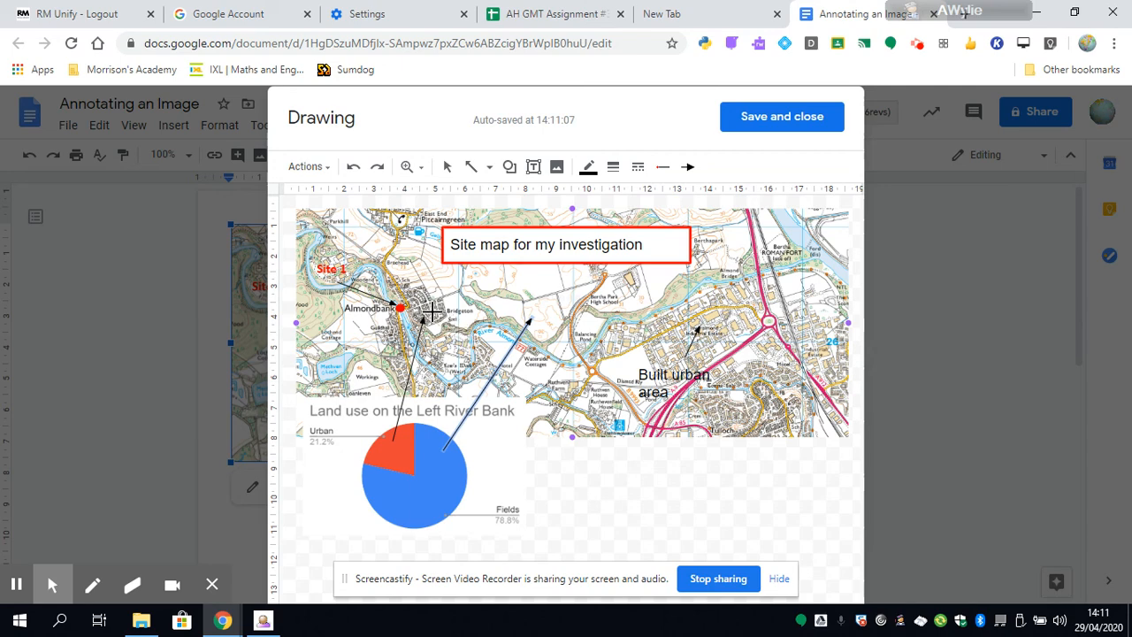
pyautogui.click(390, 484)
pyautogui.moveTo(696, 338); pyautogui.dragTo(699, 326)
pyautogui.click(514, 460)
pyautogui.click(396, 261)
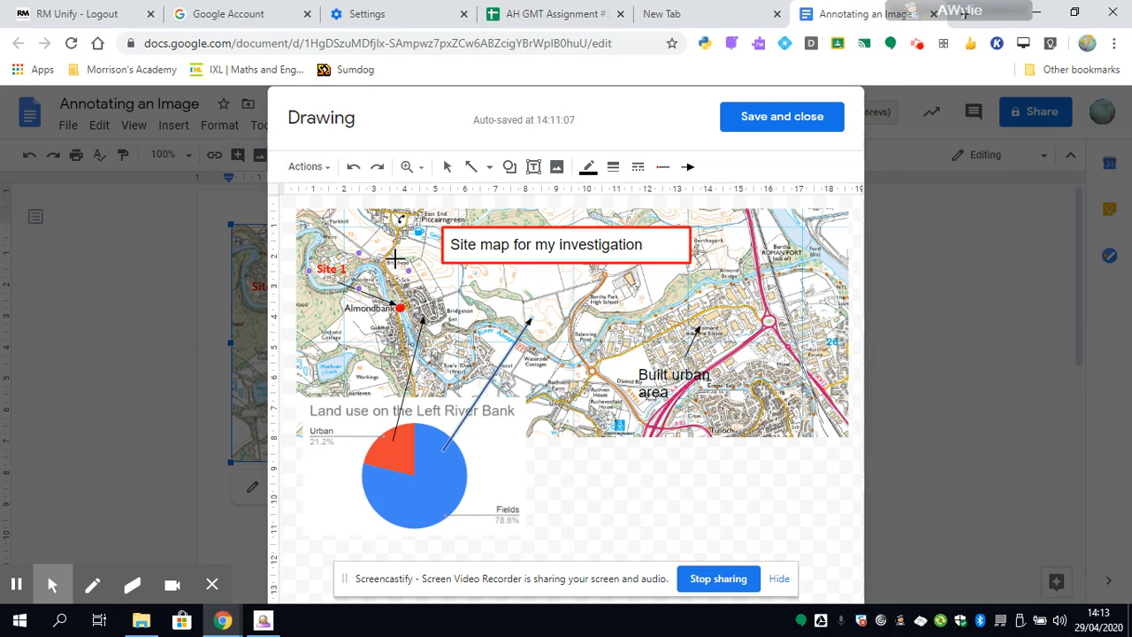